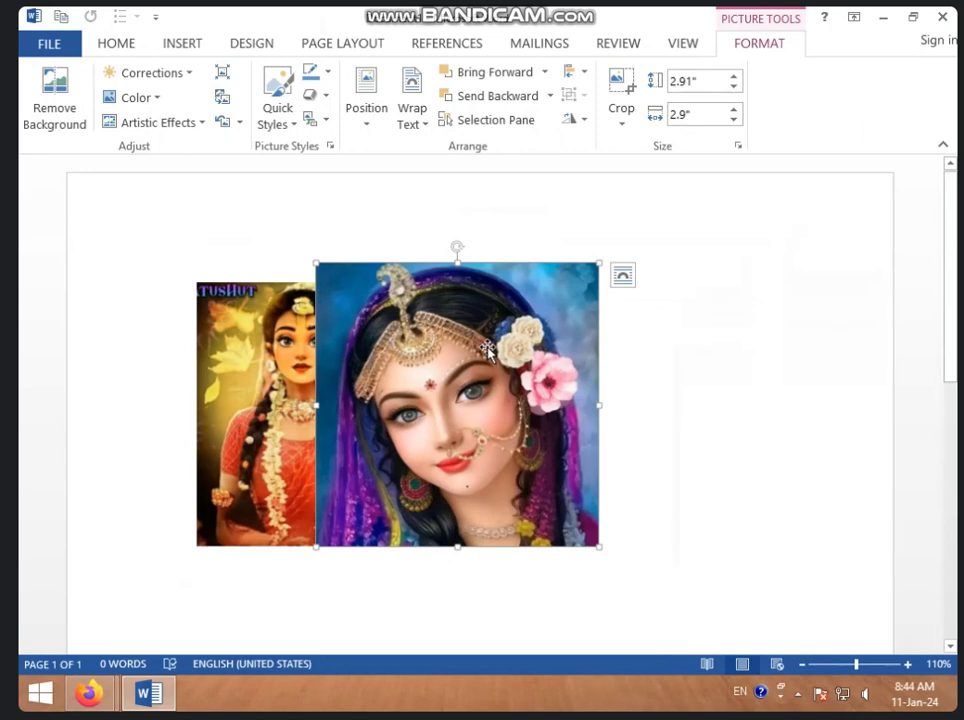
- Drag the right portrait rightward to leave a gap, then select both pictures and show the Group options
mouse_move(507, 325)
mouse_down()
mouse_move(644, 307)
mouse_move(641, 334)
mouse_up()
click(410, 415)
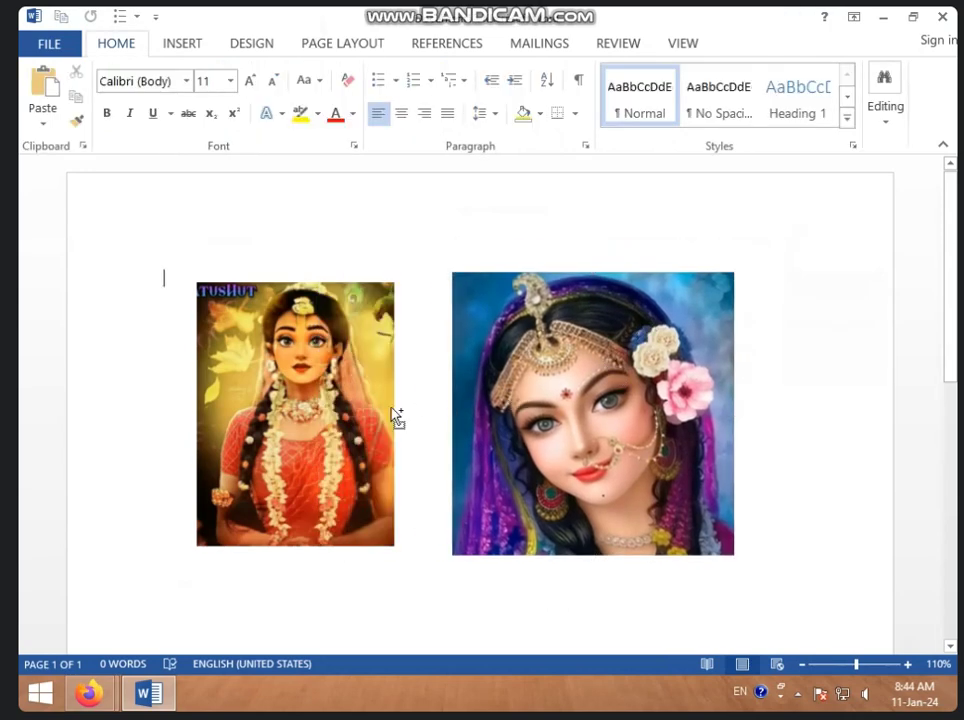
click(396, 416)
ctrl+click(472, 395)
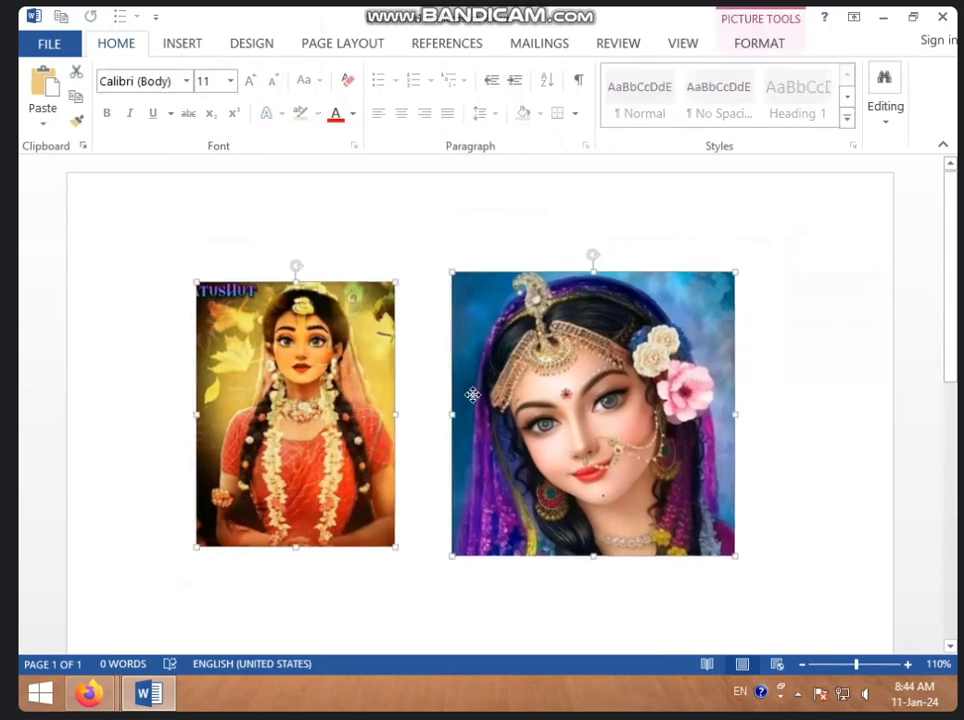
click(755, 45)
click(582, 95)
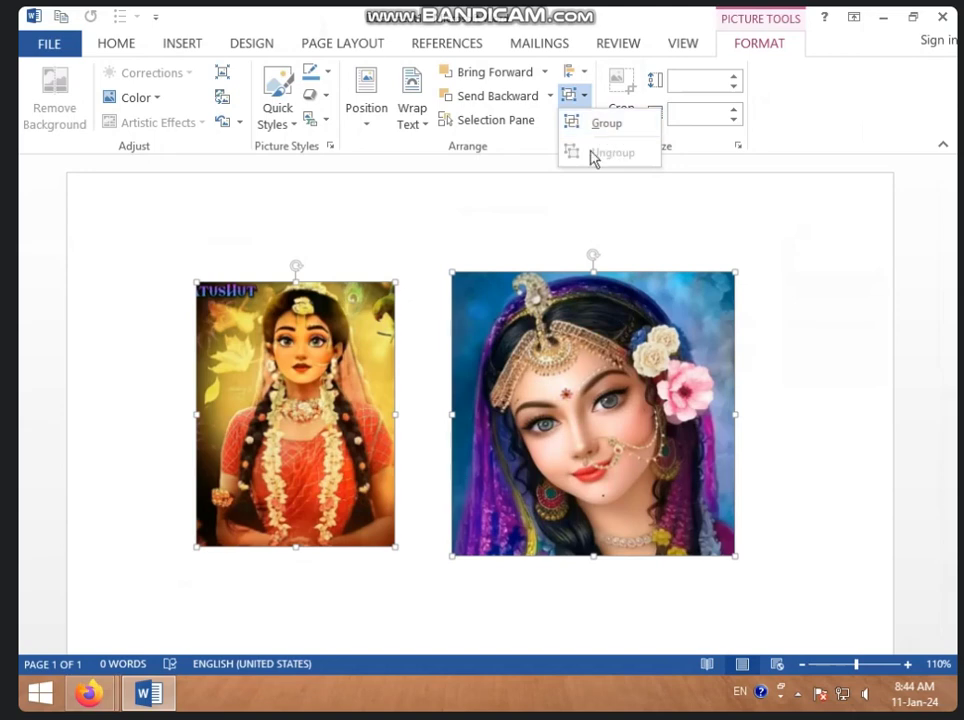
- Dismiss the Group menu, look over the Rotate options, then bring up the Crop dropdown
click(633, 241)
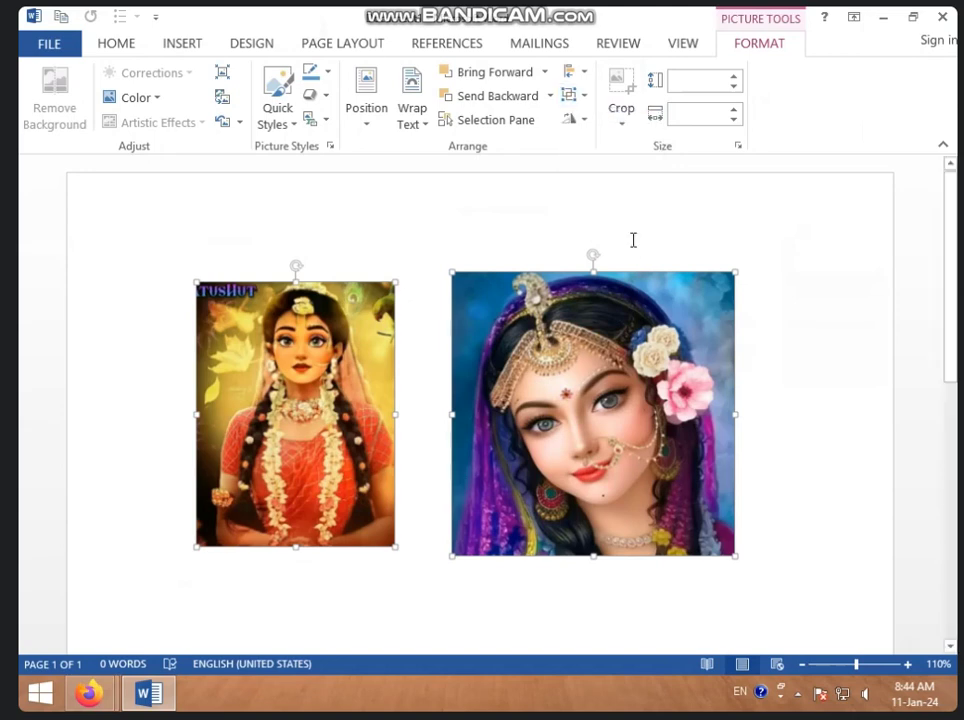
click(582, 122)
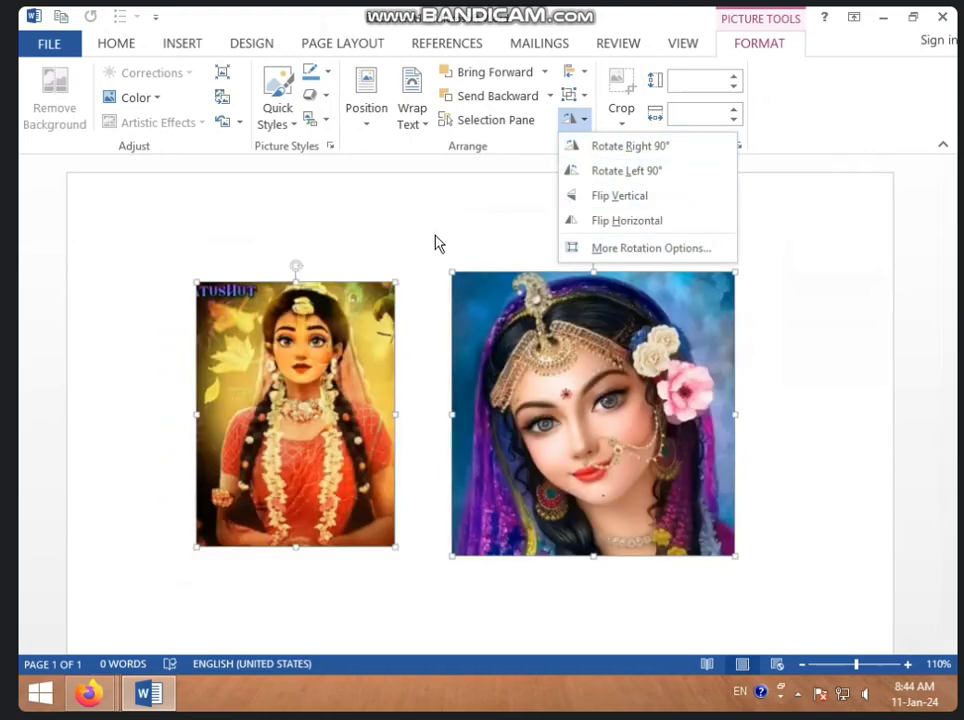
click(390, 233)
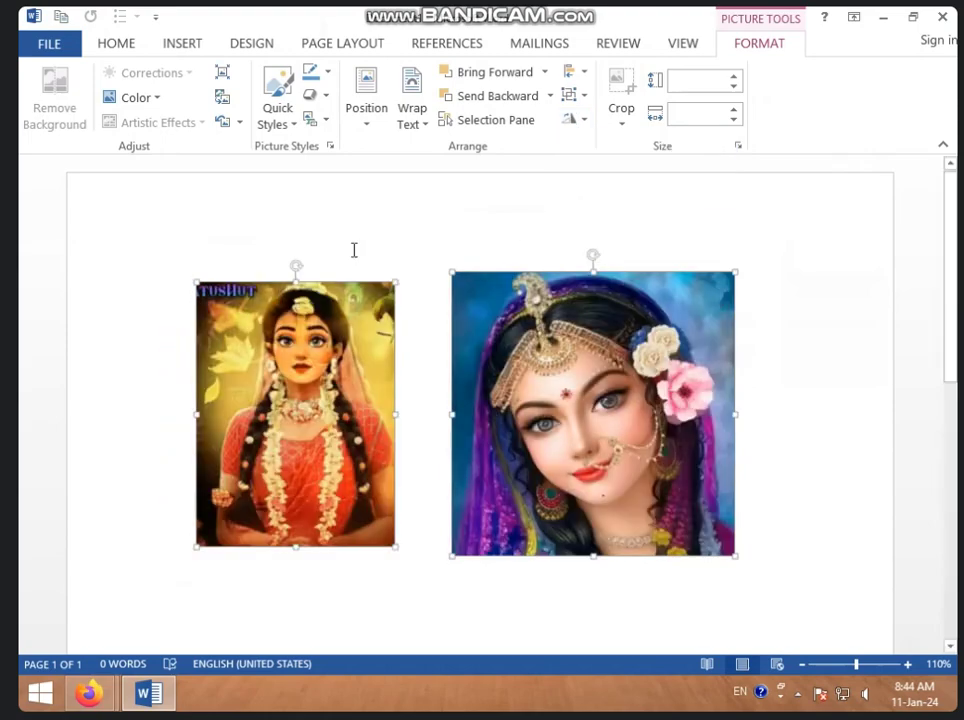
click(623, 128)
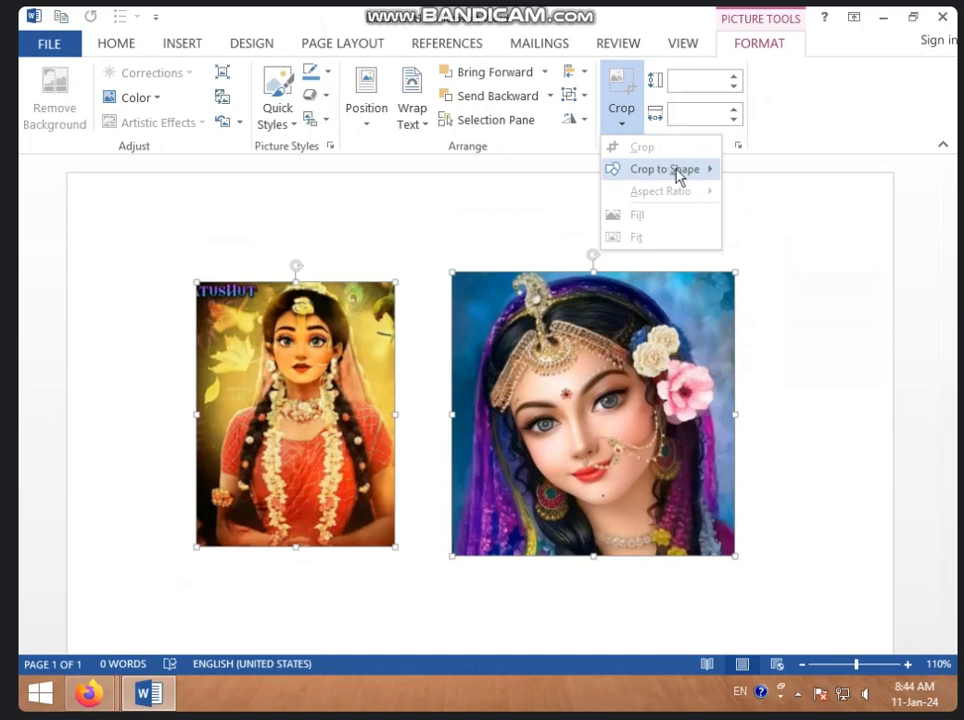
- Crop both selected portraits to the Diamond shape and check the Group options
mouse_move(680, 178)
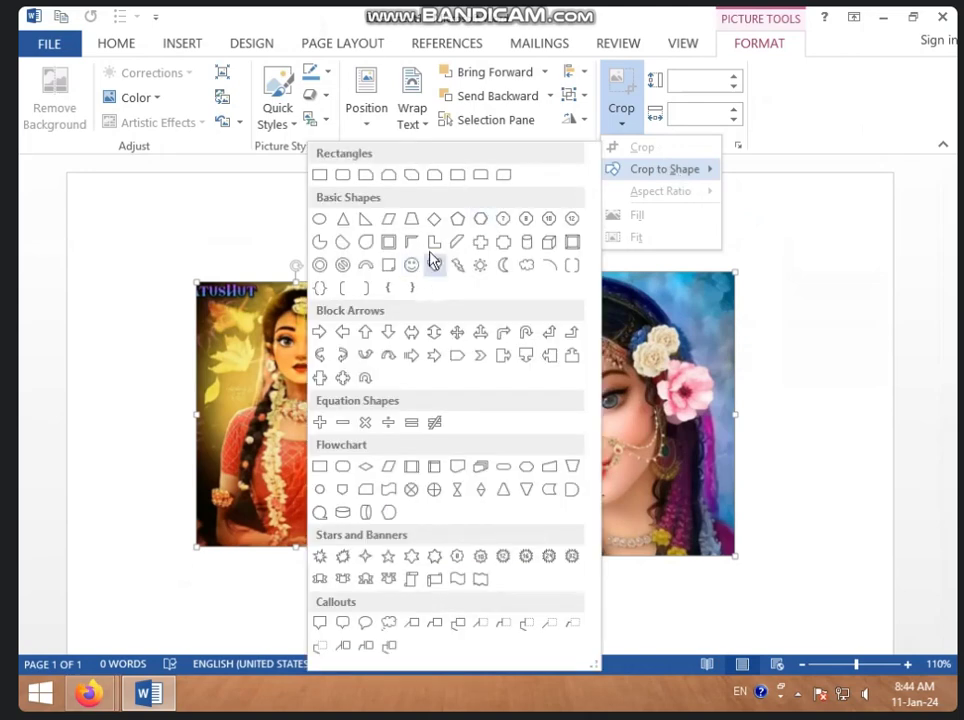
click(434, 219)
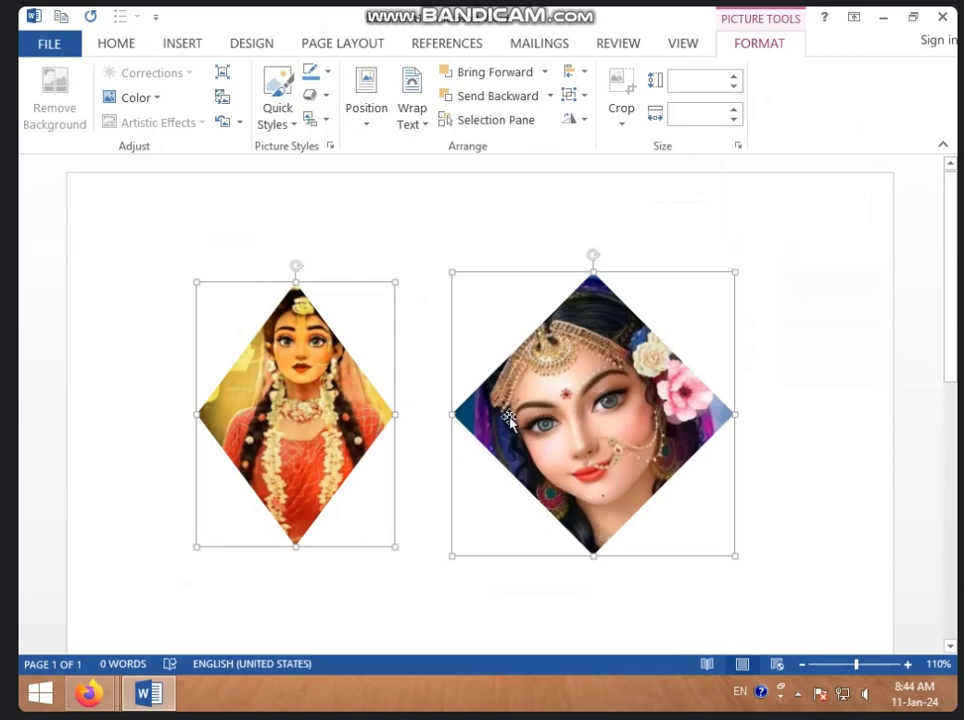
click(576, 95)
click(751, 346)
- Crop the right portrait alone back to a Rectangle shape, then deselect it
click(610, 315)
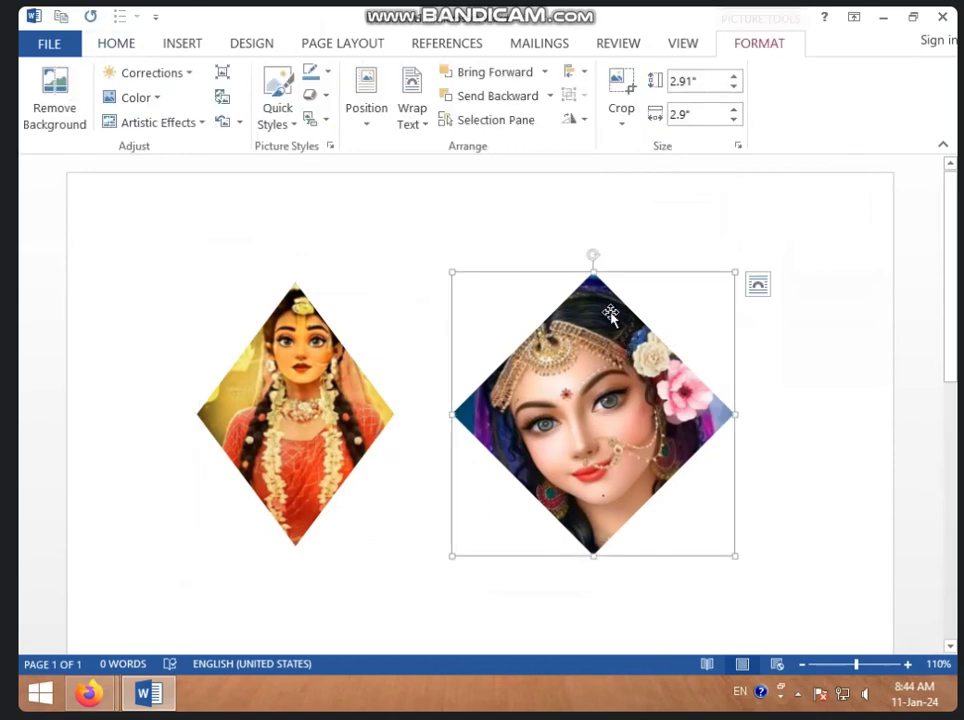
click(621, 112)
mouse_move(654, 178)
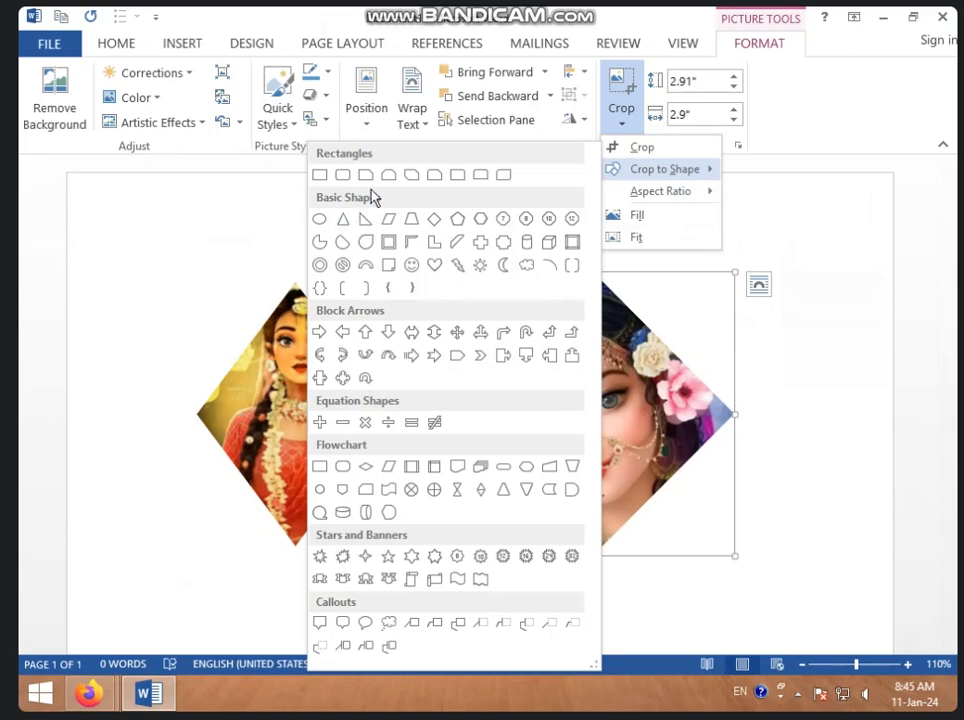
click(324, 176)
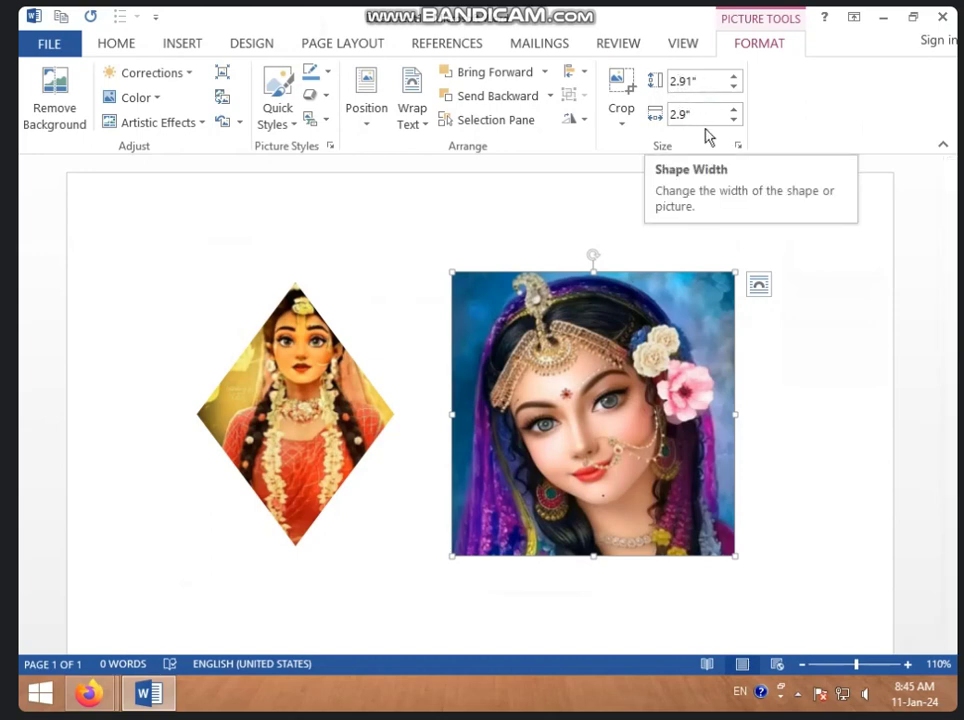
click(746, 277)
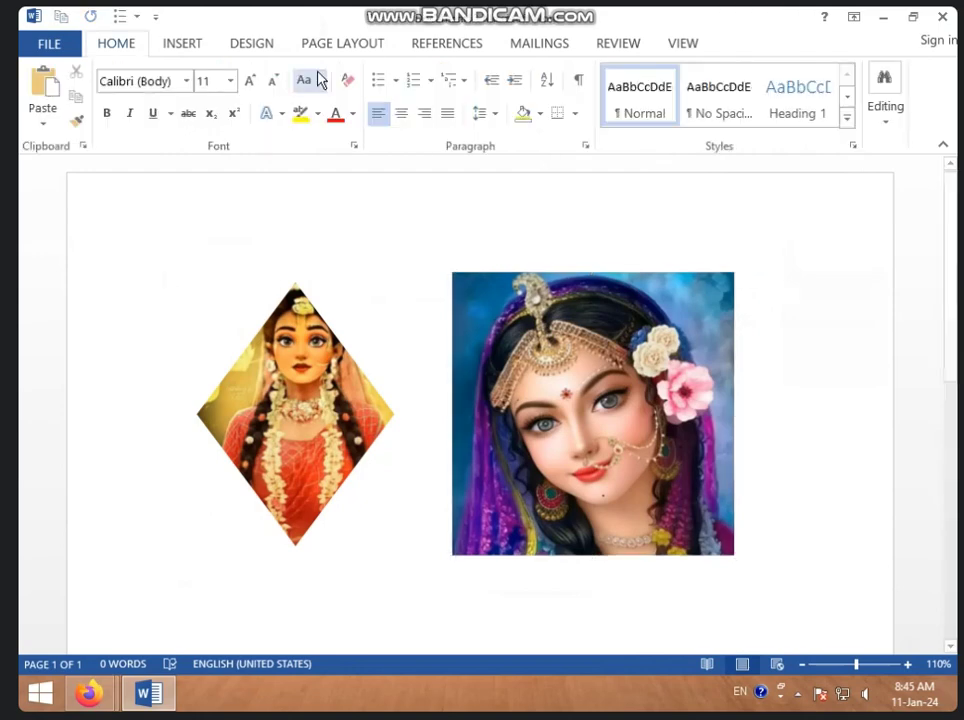
- Browse the Add-ins list on the Insert tab without adding anything
click(180, 44)
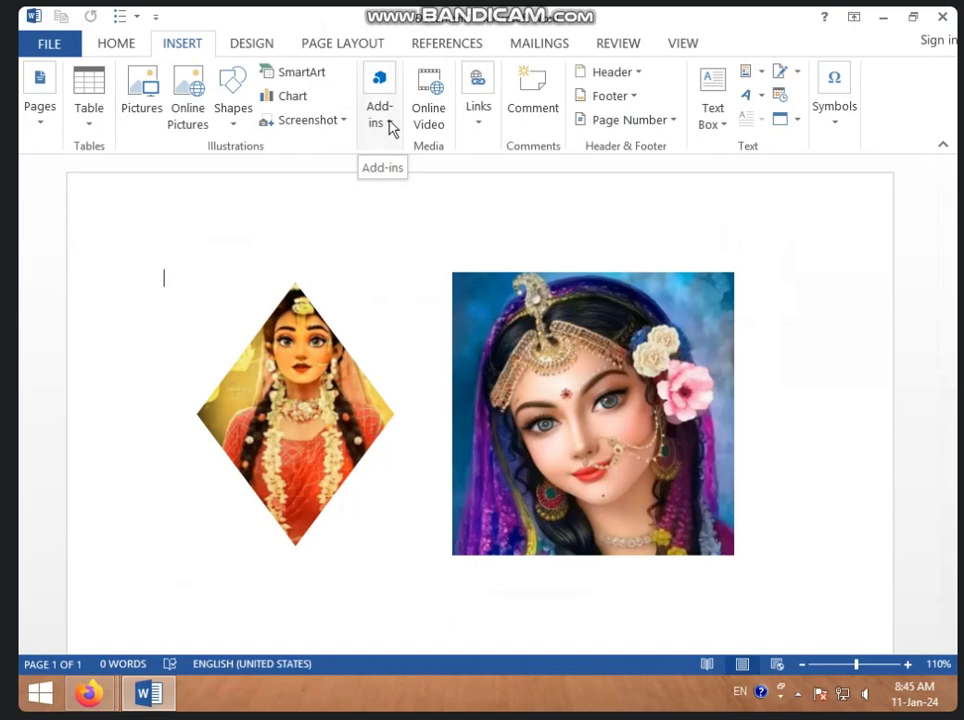
click(386, 95)
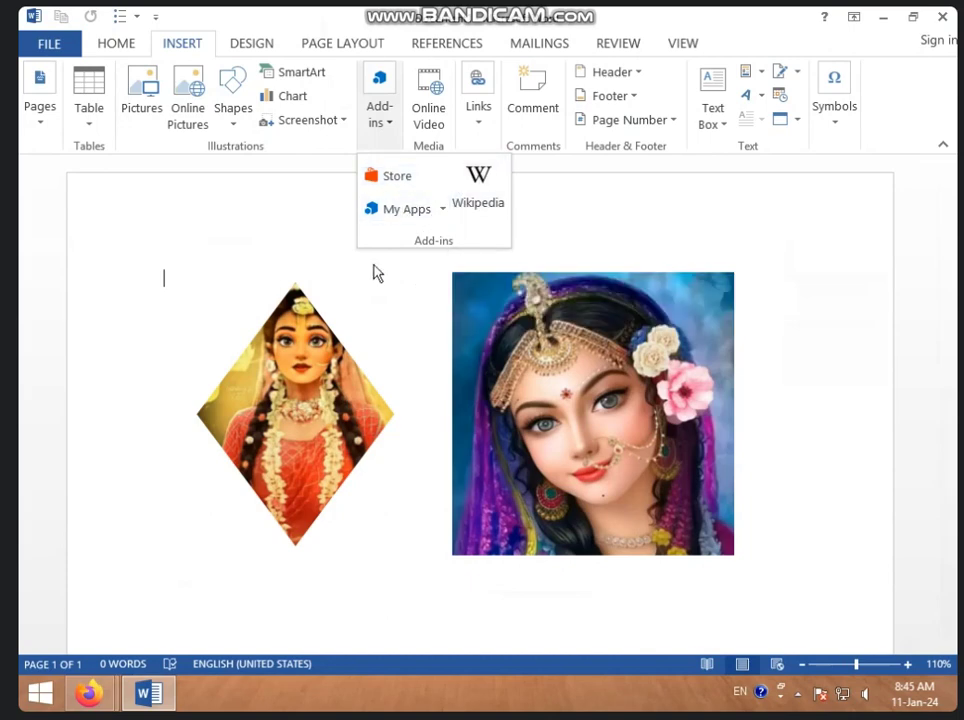
click(397, 310)
- Delete the diamond portrait and then the rectangular portrait
click(293, 370)
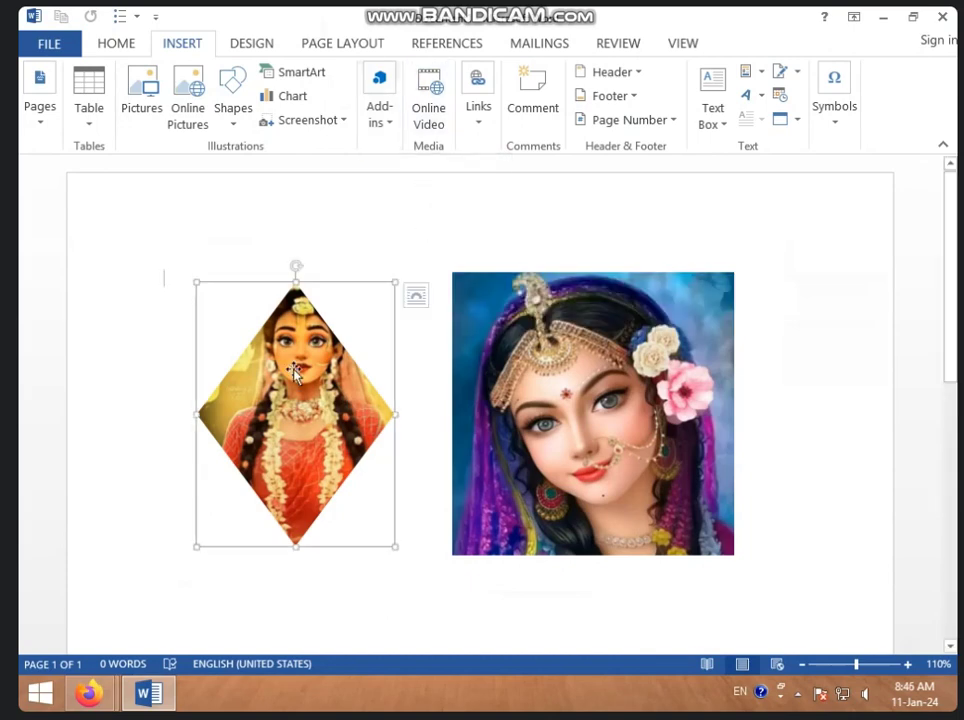
key(Delete)
click(512, 349)
key(Delete)
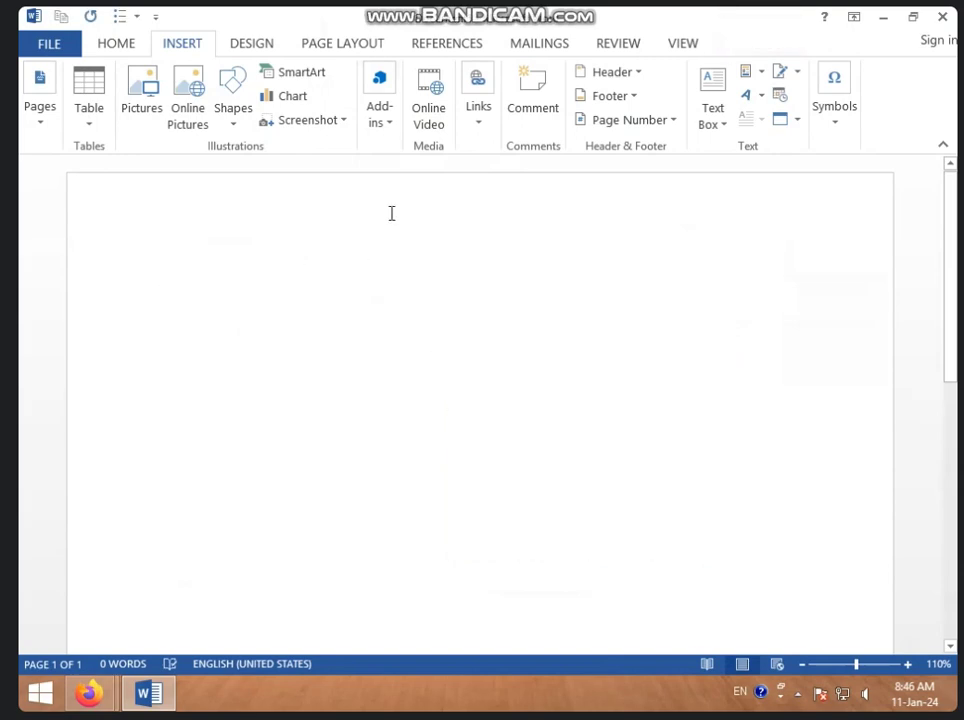
- Search YouTube for 'PARIJAN KALYAN SAMITI' via Online Video
click(433, 125)
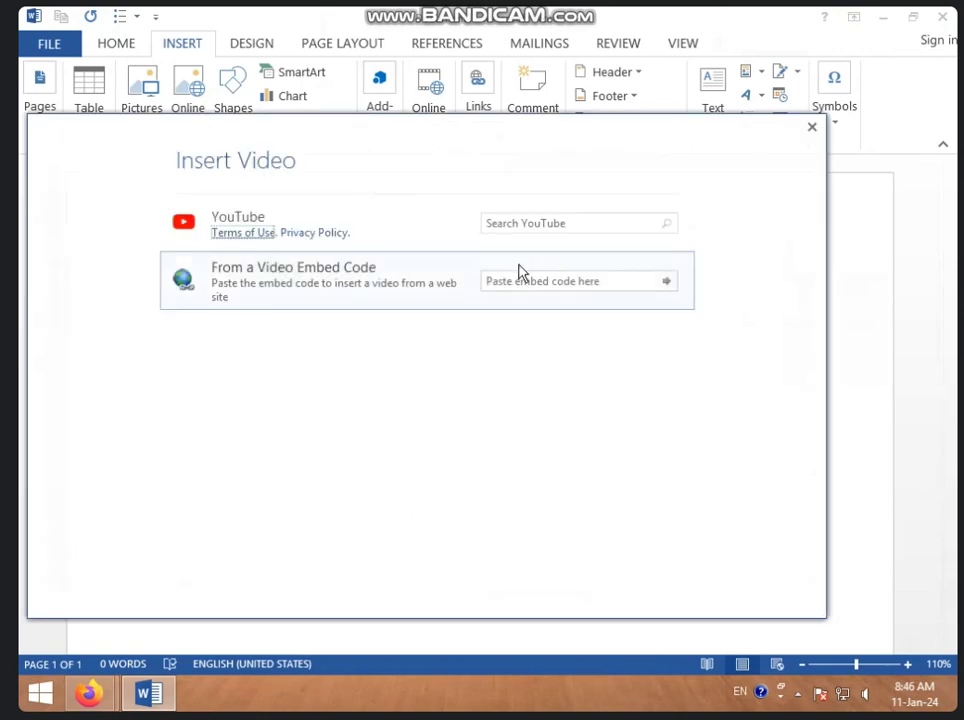
click(530, 224)
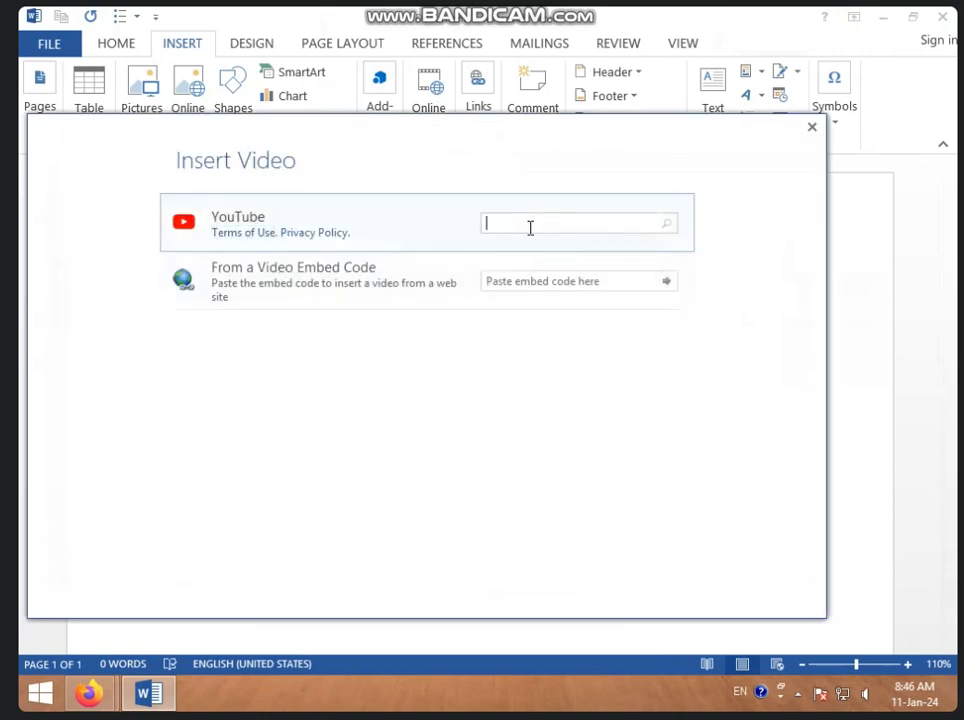
text(PARIJAN)
text( KALYAN S)
text(AMITI)
key(Return)
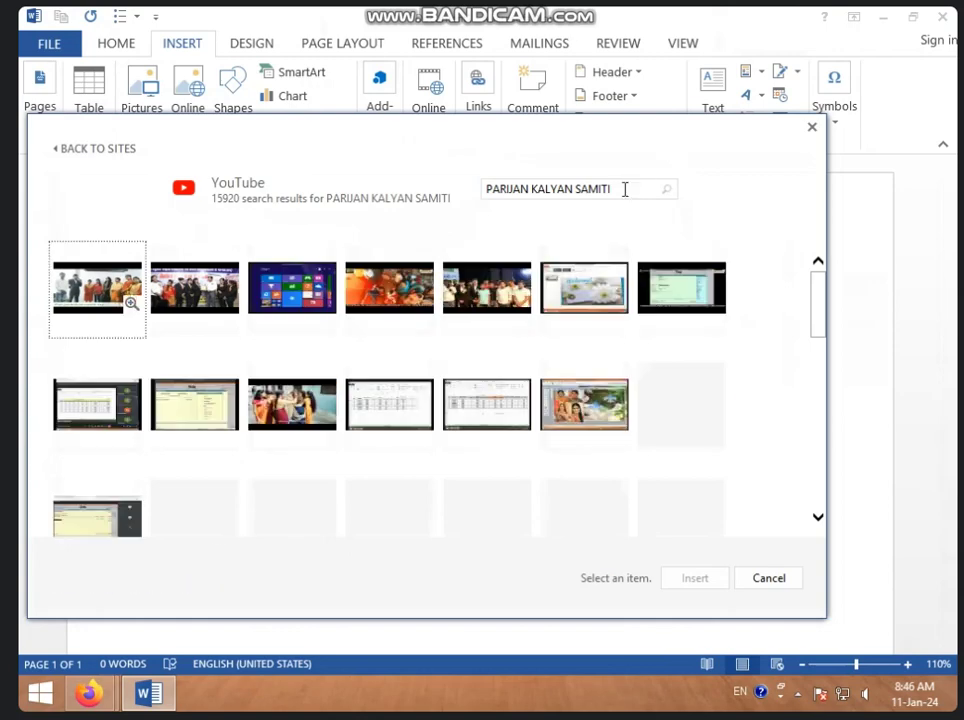
- Insert the fifth video, the pencil-sketch one, from the search results
scroll(505, 395, down, 1)
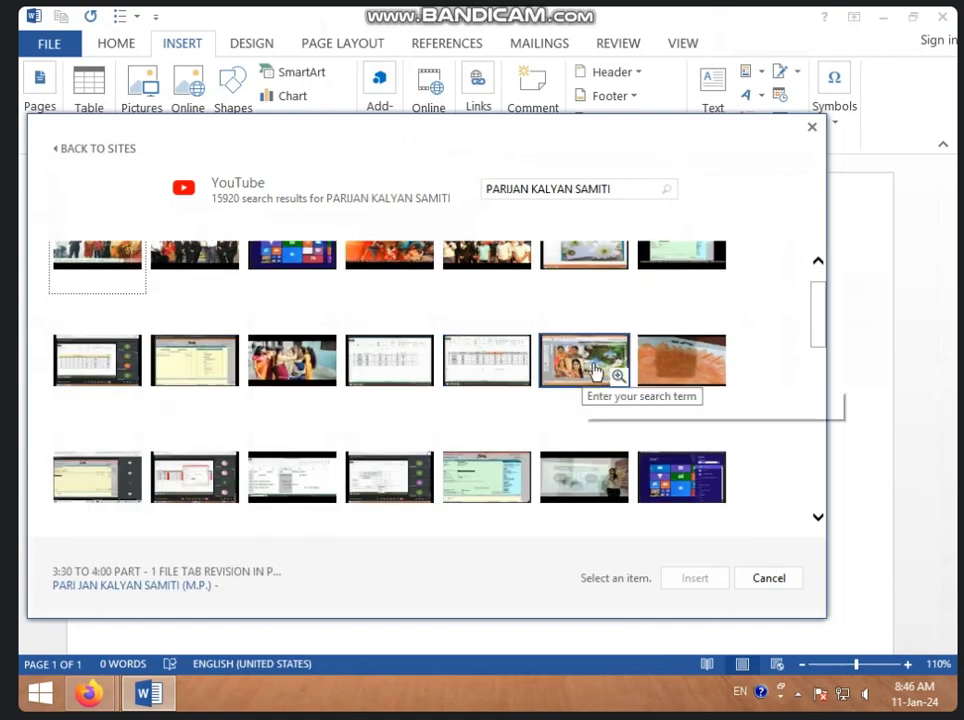
scroll(413, 428, down, 1)
scroll(405, 430, down, 2)
scroll(516, 430, down, 1)
scroll(608, 383, down, 1)
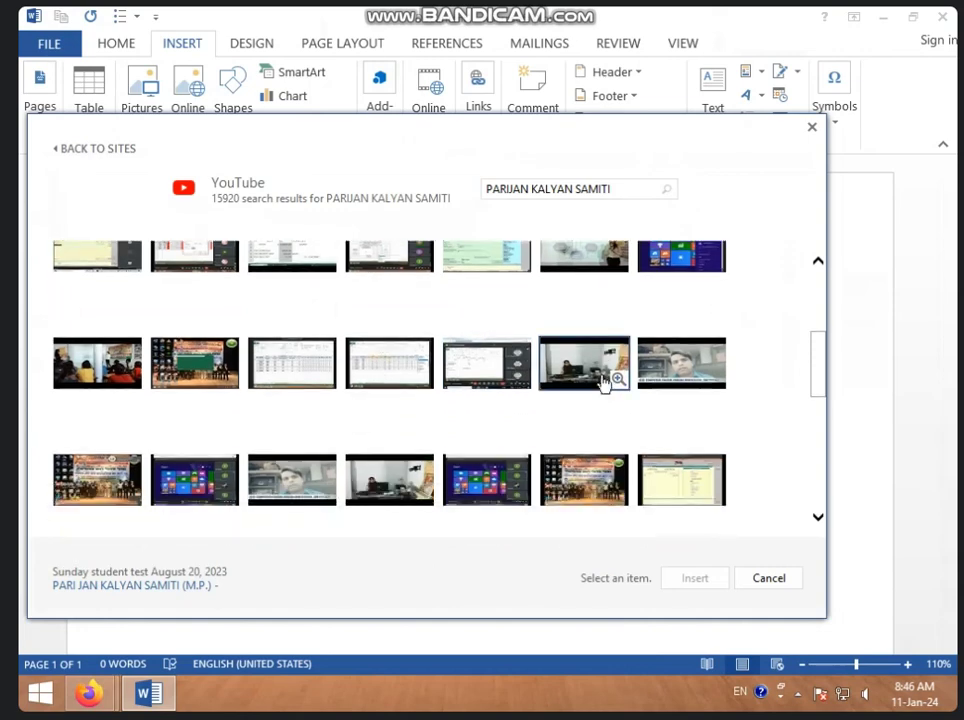
scroll(566, 397, down, 1)
scroll(262, 458, down, 2)
scroll(370, 448, down, 1)
scroll(437, 448, down, 2)
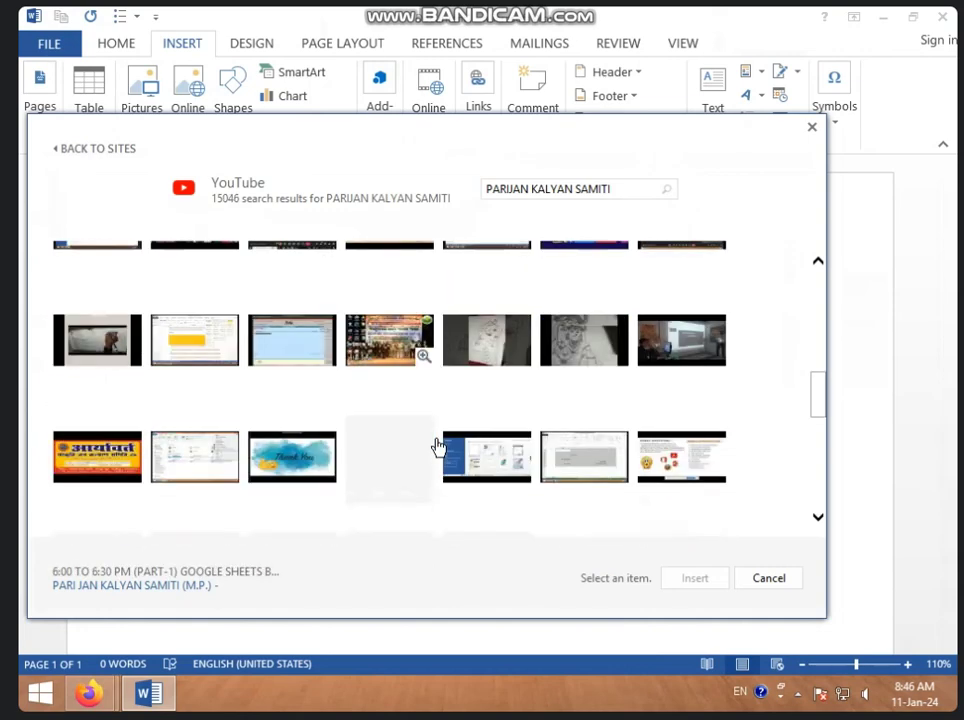
scroll(351, 449, down, 2)
scroll(348, 445, up, 1)
scroll(409, 441, up, 1)
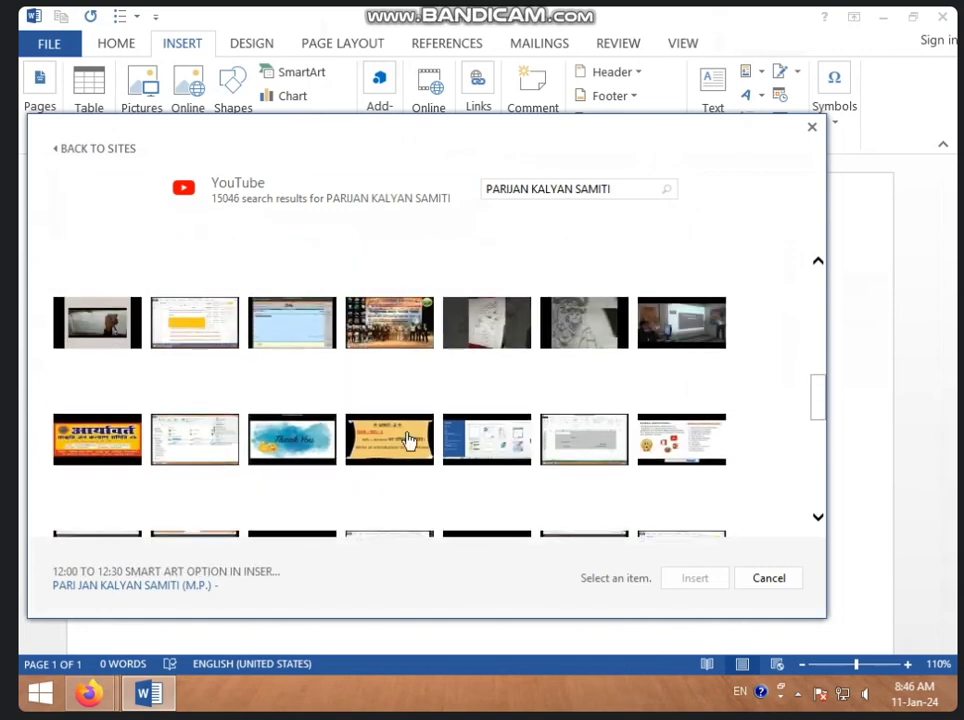
click(510, 322)
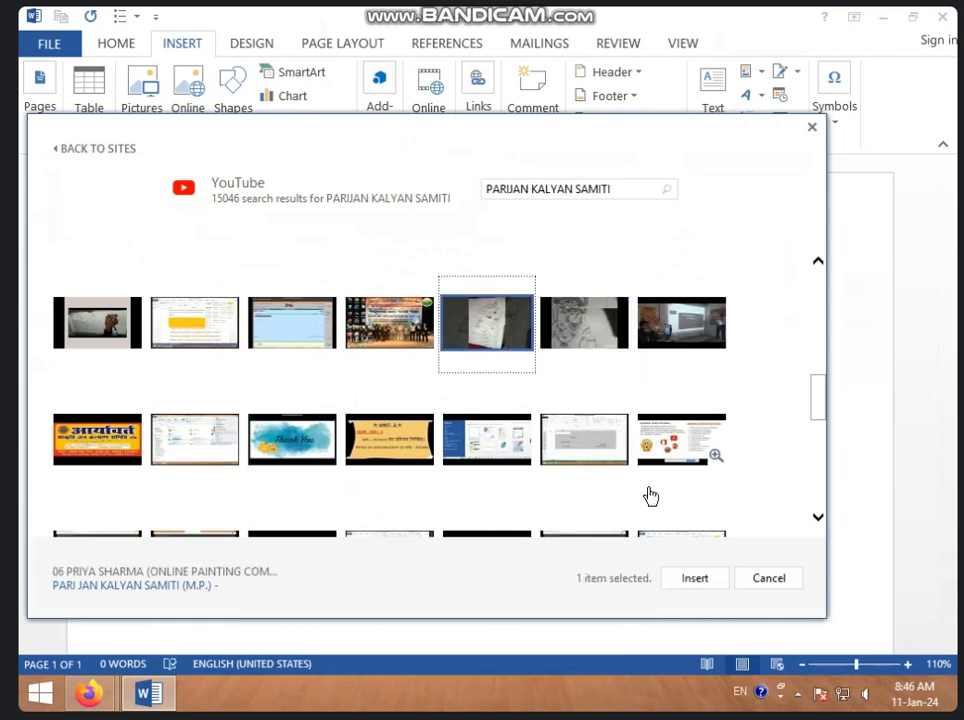
click(694, 579)
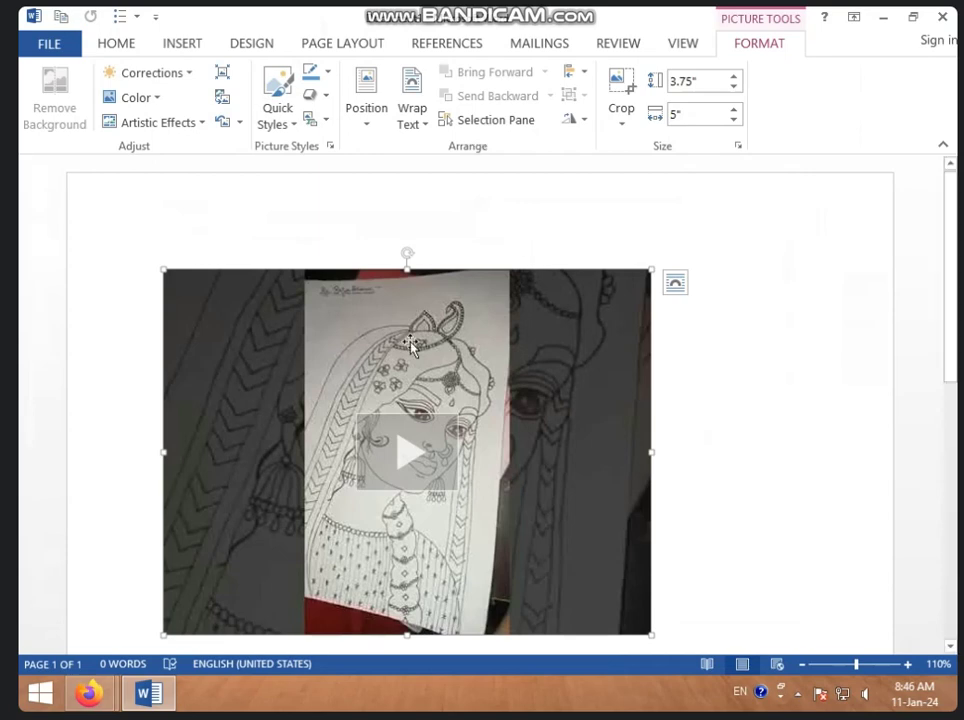
- Apply the white-frame picture style to the video and try to play it
click(288, 127)
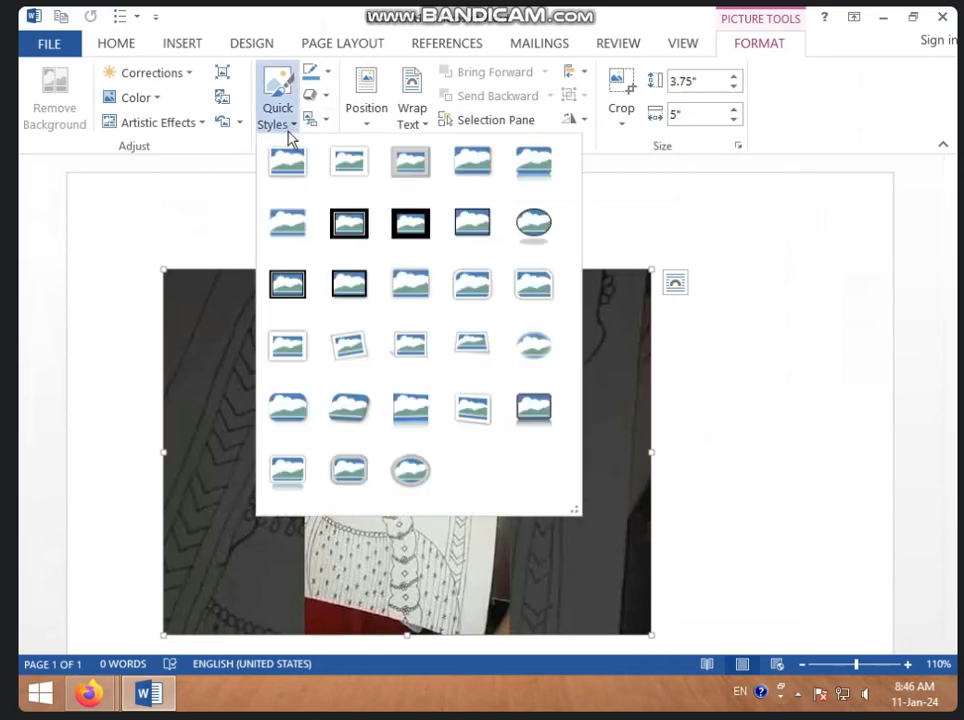
click(350, 178)
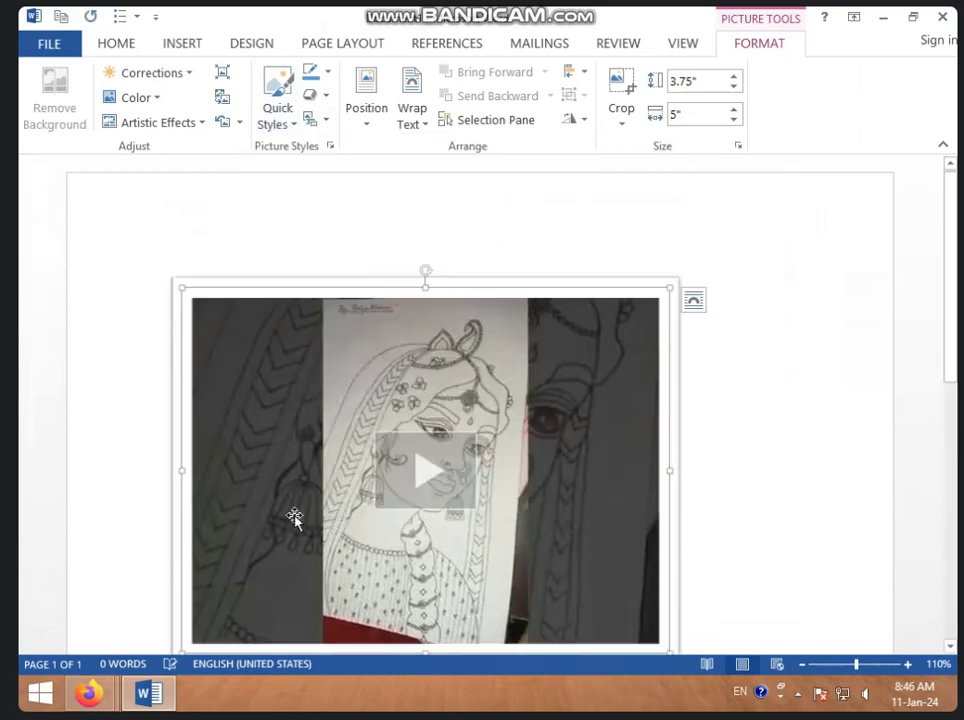
click(433, 478)
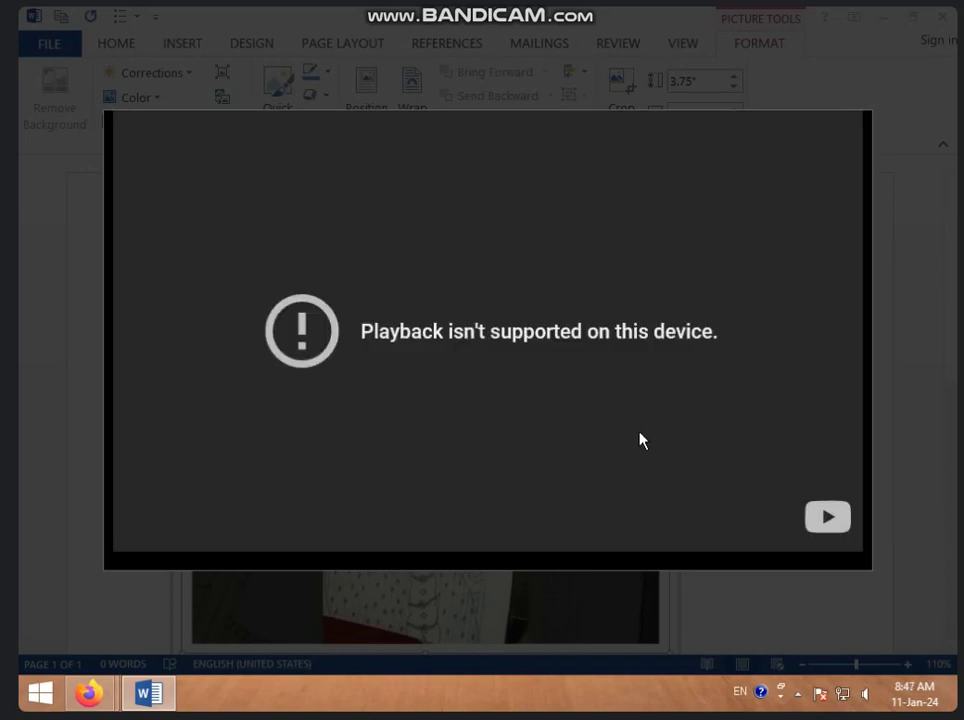
- Close the video player, retry playback, and close the player again
click(878, 132)
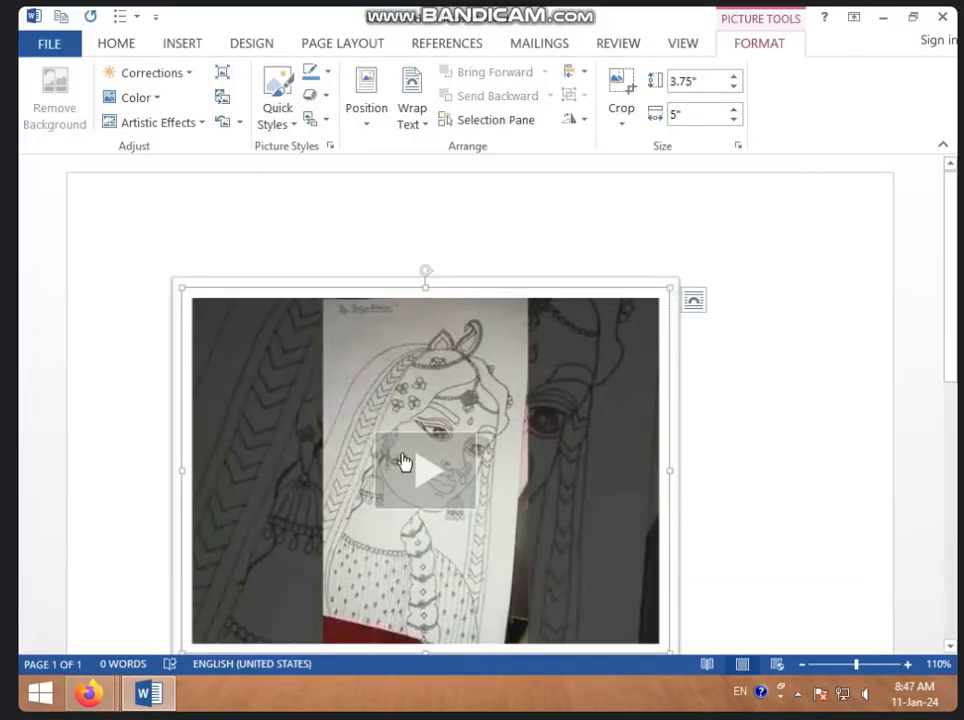
click(432, 474)
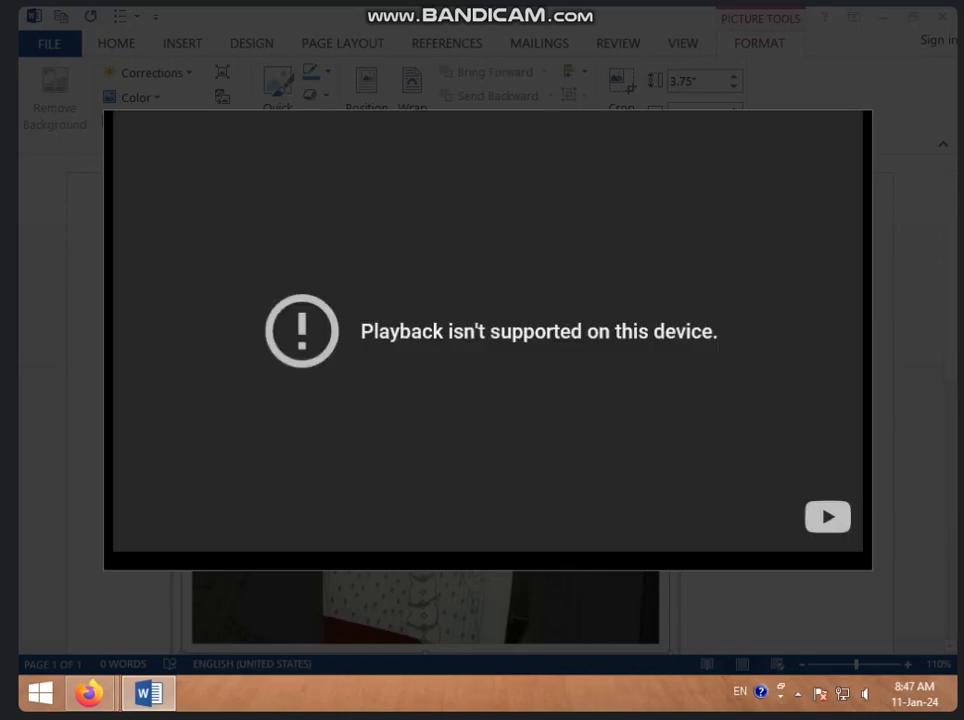
click(893, 189)
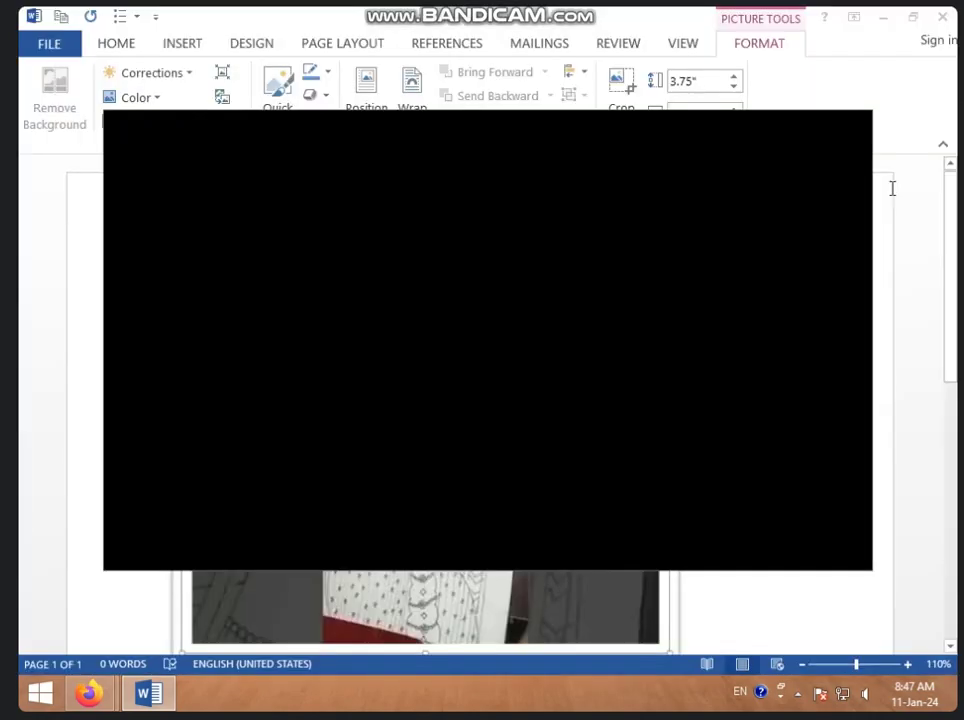
scroll(695, 370, down, 3)
scroll(693, 368, up, 2)
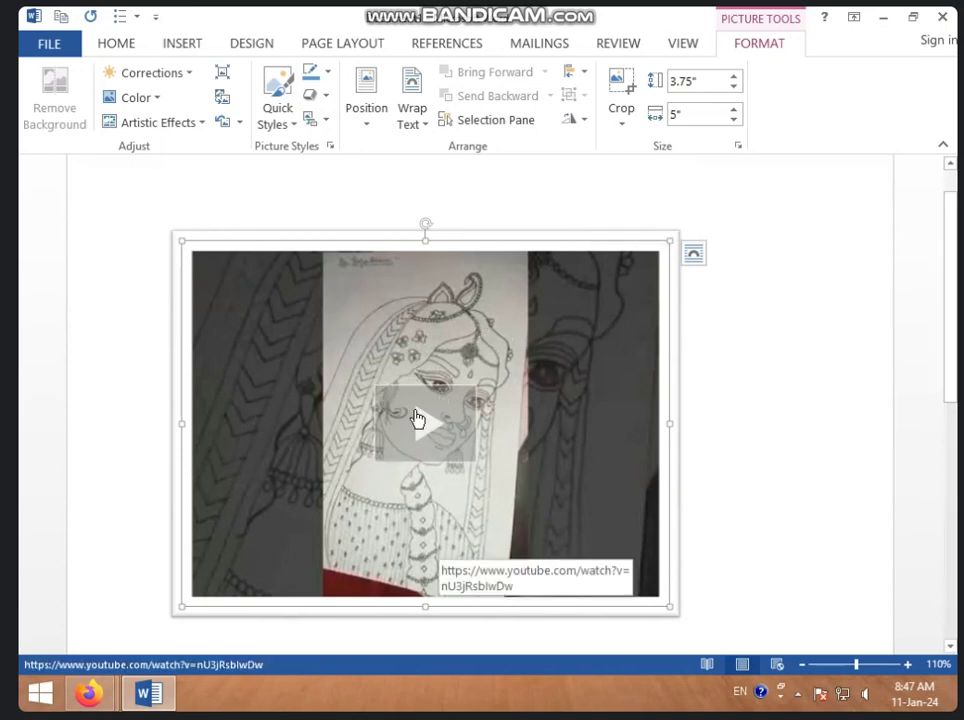
- Dismiss the unsupported-playback message, view Layout Options, and delete the video
click(428, 450)
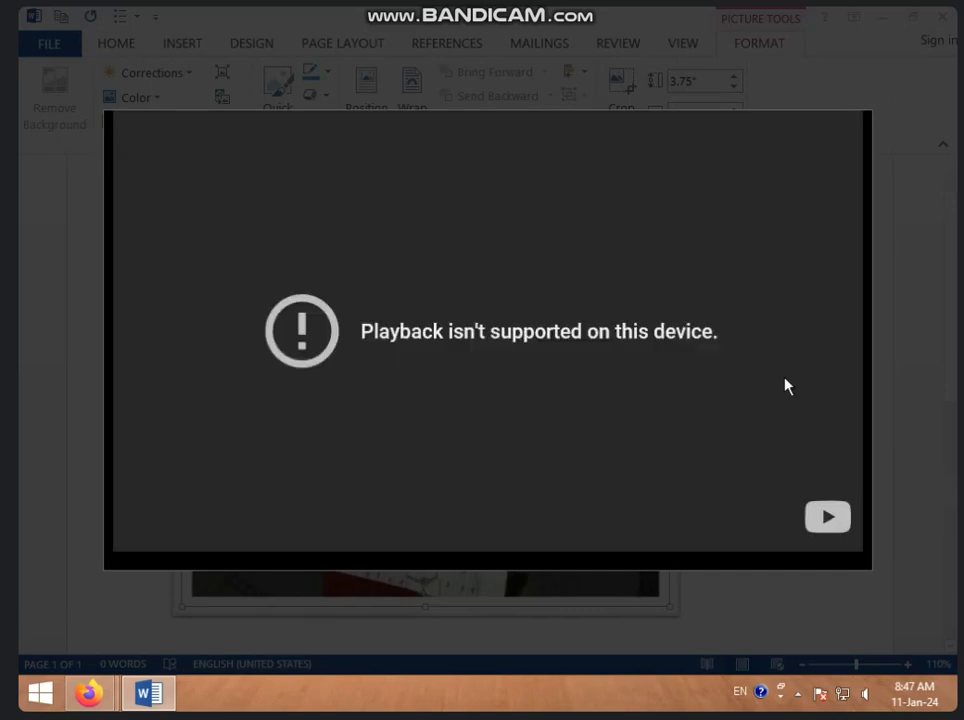
click(938, 518)
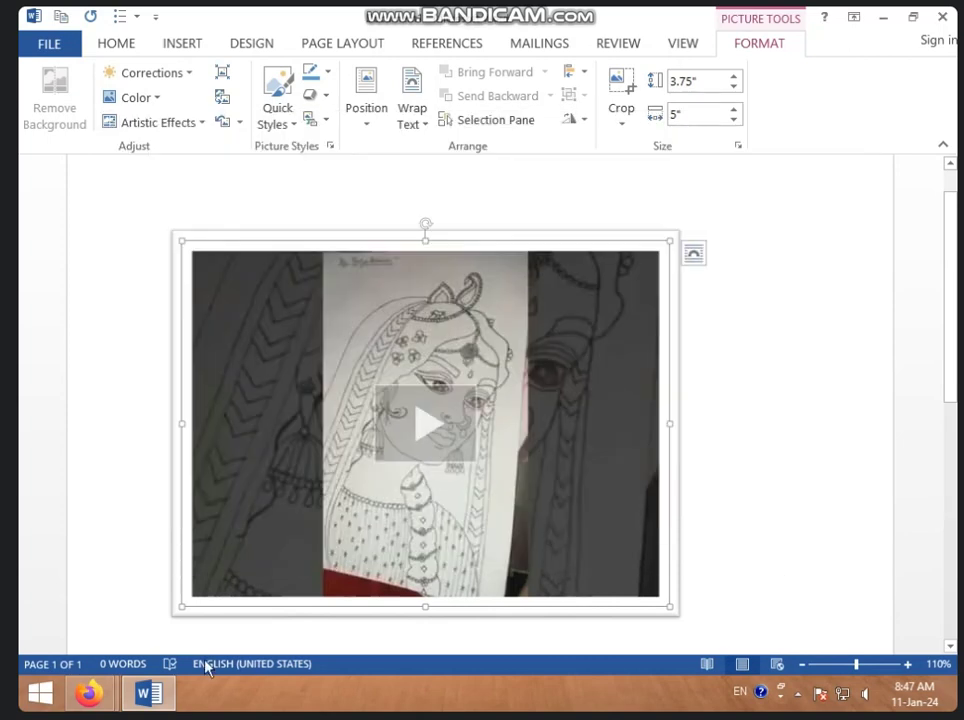
click(692, 256)
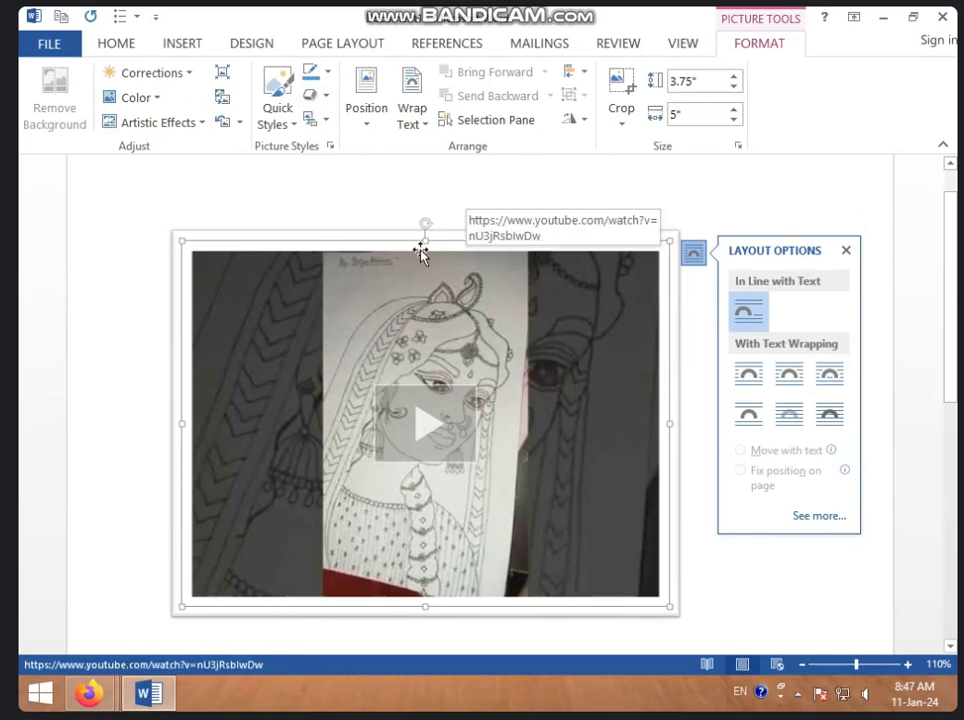
key(Delete)
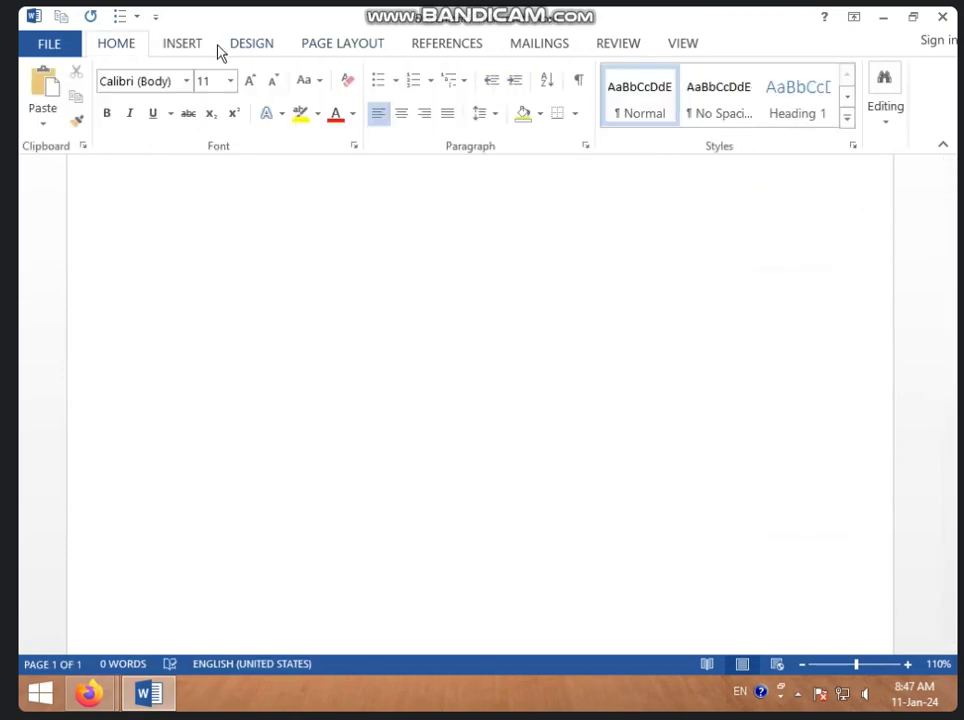
- Open Insert > Online Video to show the Insert Video dialog
click(198, 46)
click(440, 122)
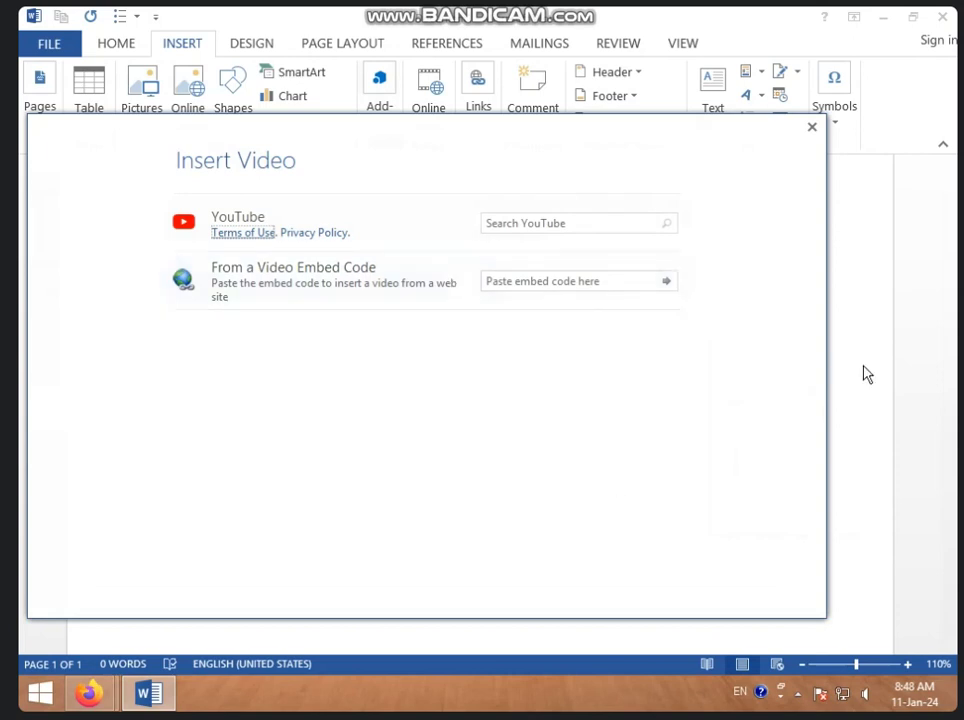
- Close the Insert Video dialog, dismiss the Links dropdown, and place the cursor at the page top
click(810, 129)
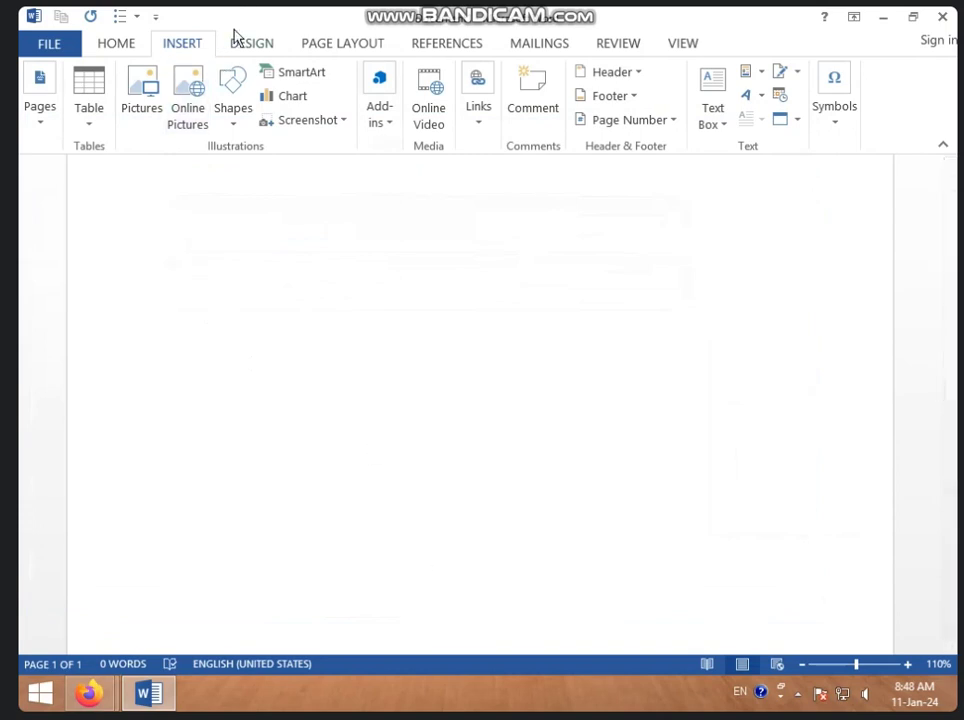
click(478, 126)
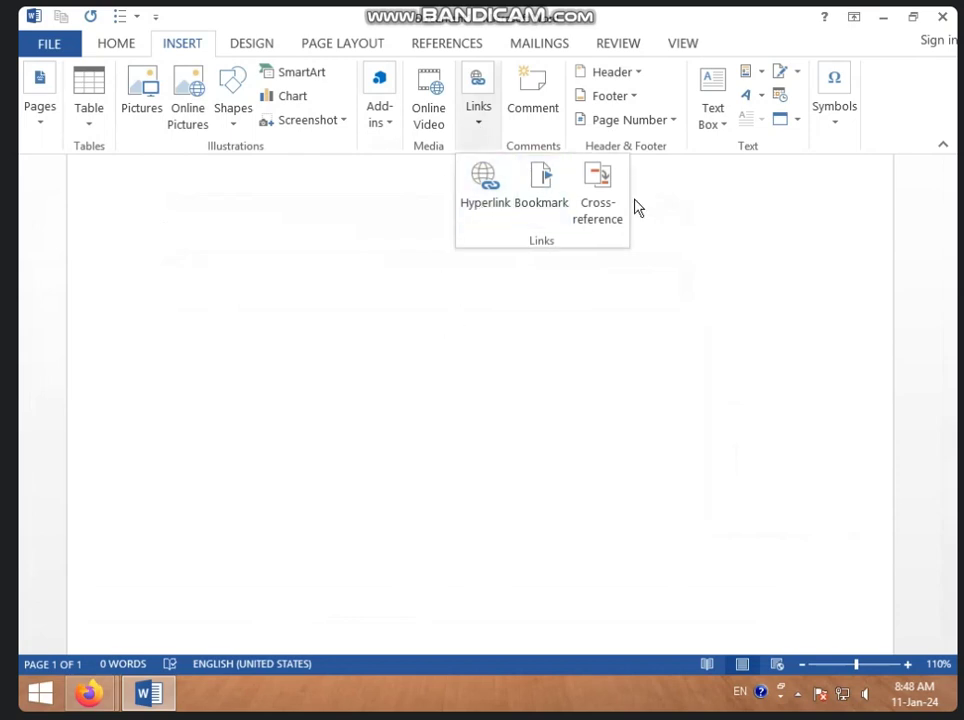
click(288, 283)
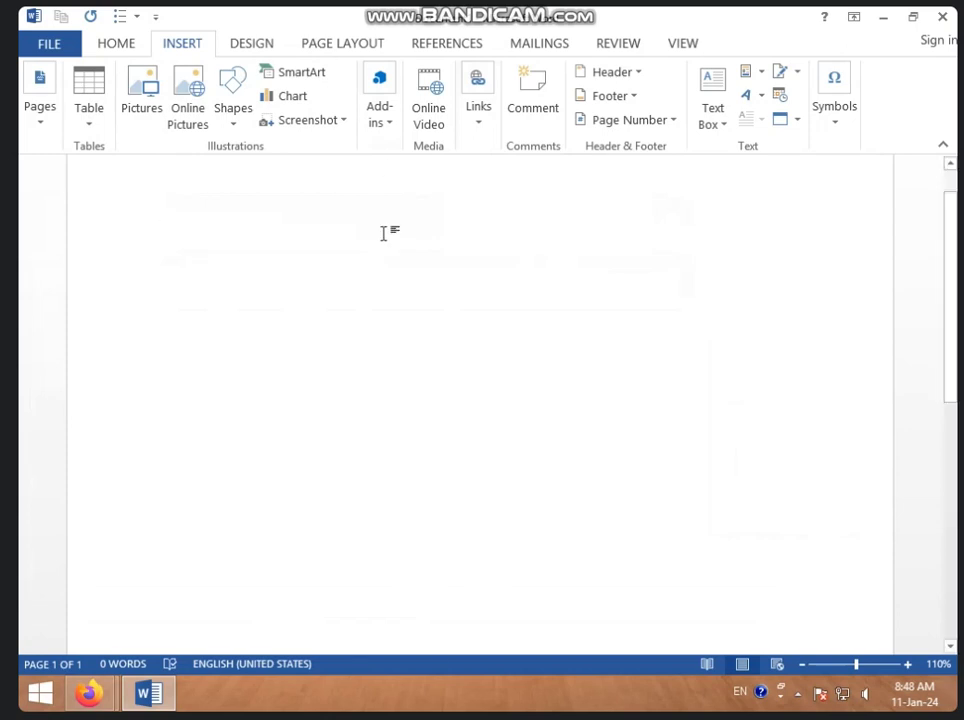
- Generate five Word-tips paragraphs with =RAND() and five Lorem ipsum paragraphs with =LOREM()
text(=RA)
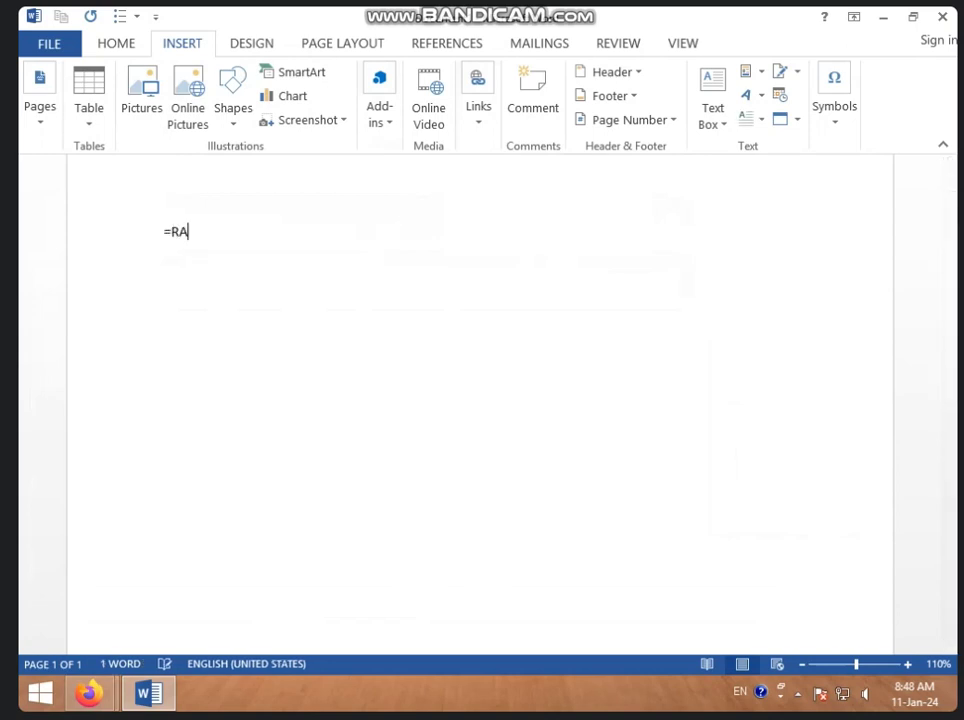
text(ND)
text(()
text())
key(Return)
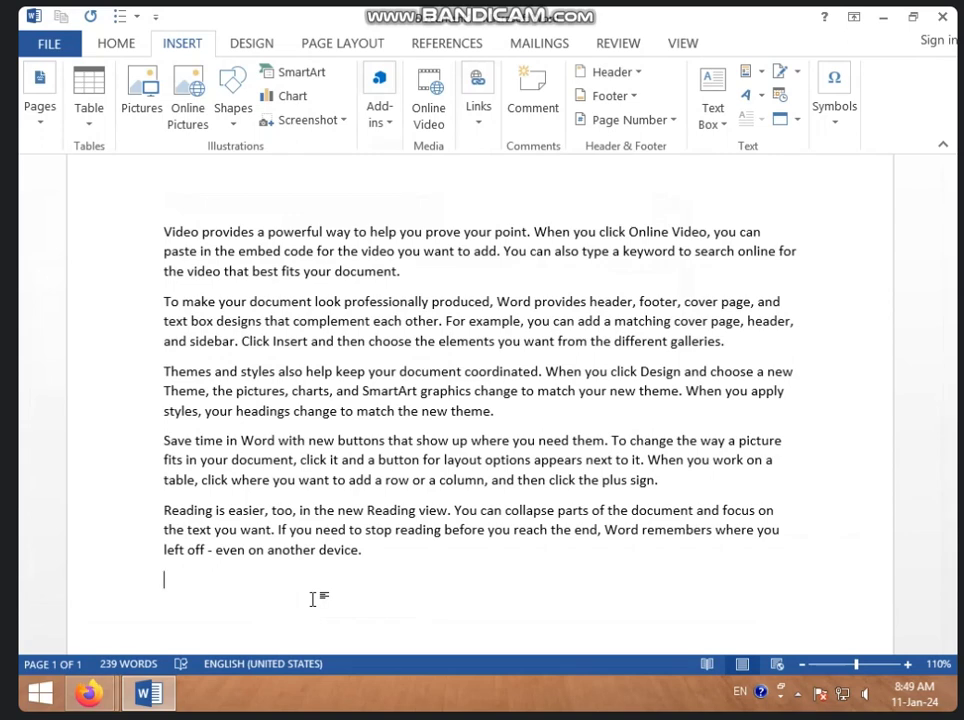
text(=LO)
text(REM)
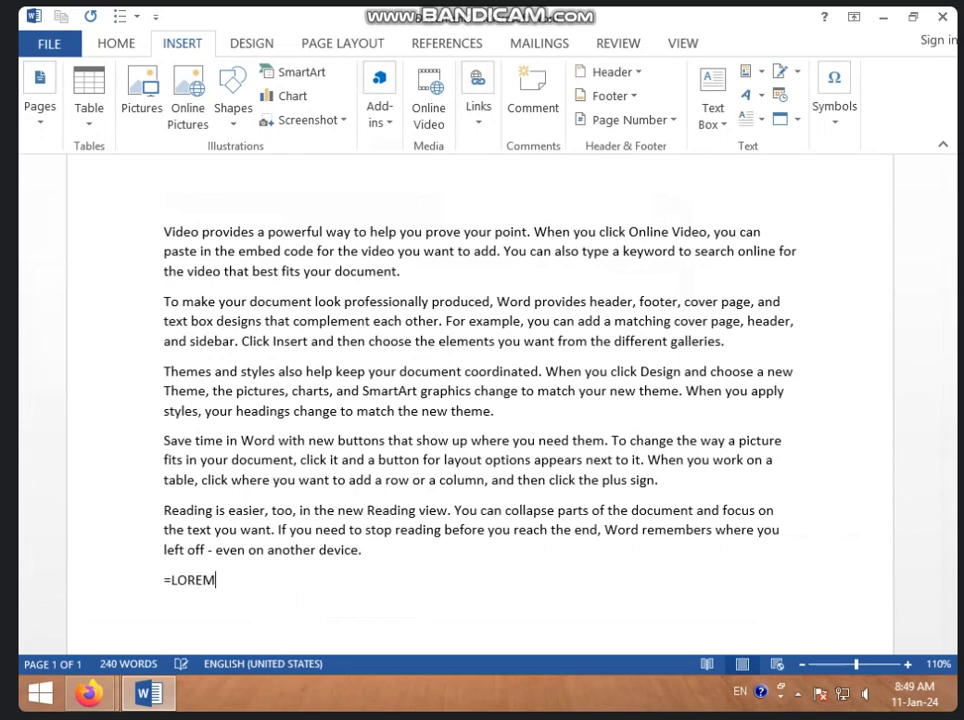
text(()
text())
key(Return)
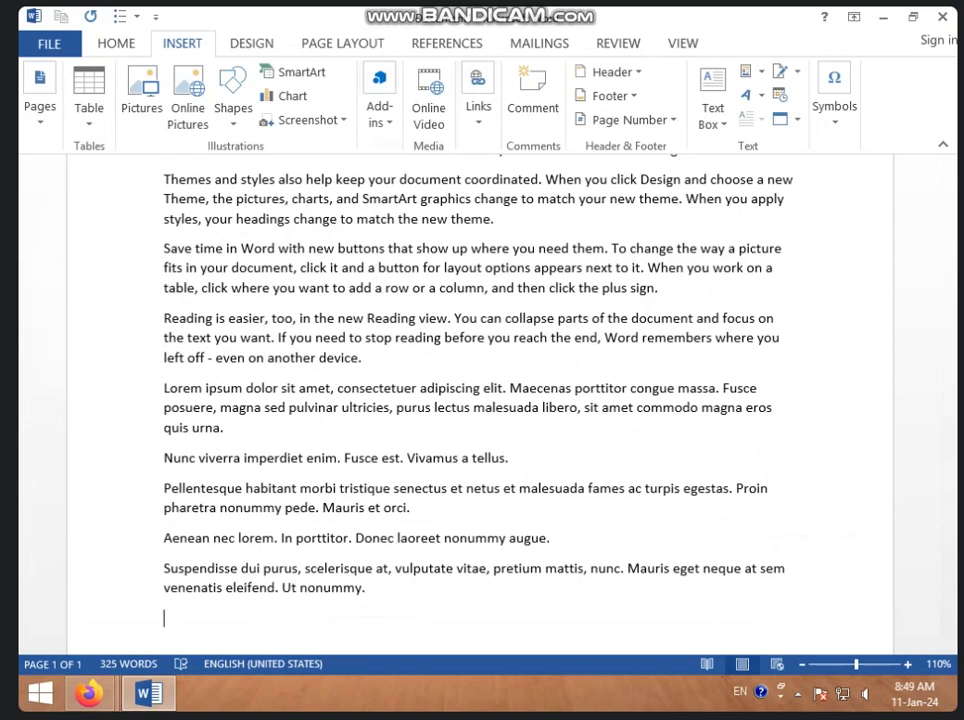
- Generate three quick brown fox paragraphs with =RAND.OLD()
text(=)
text(RA)
text(ND)
text(.OLD)
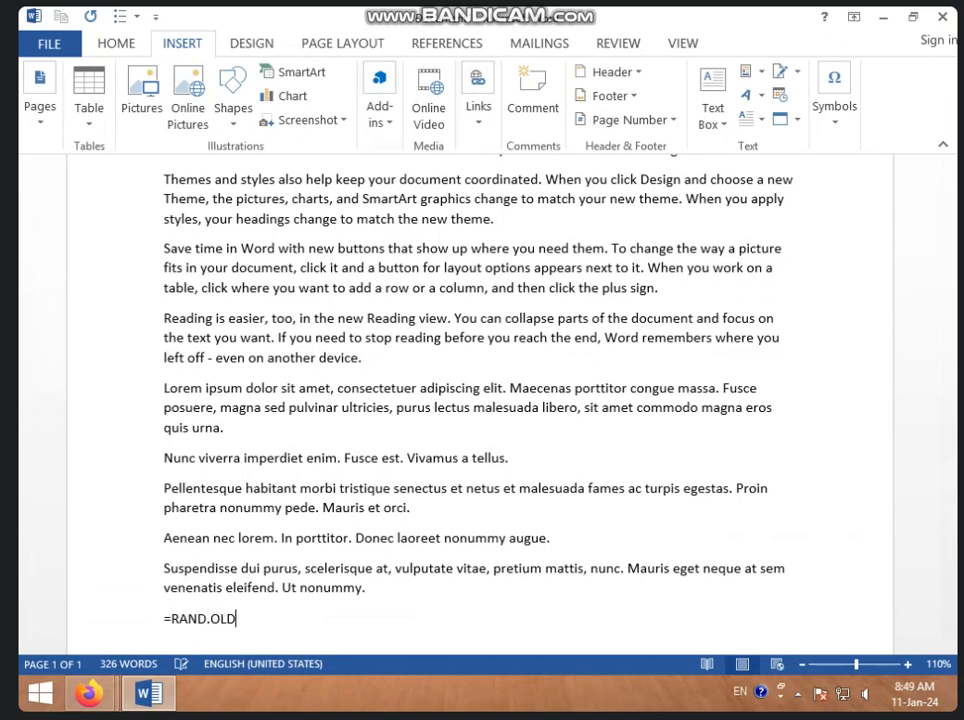
text(())
key(Return)
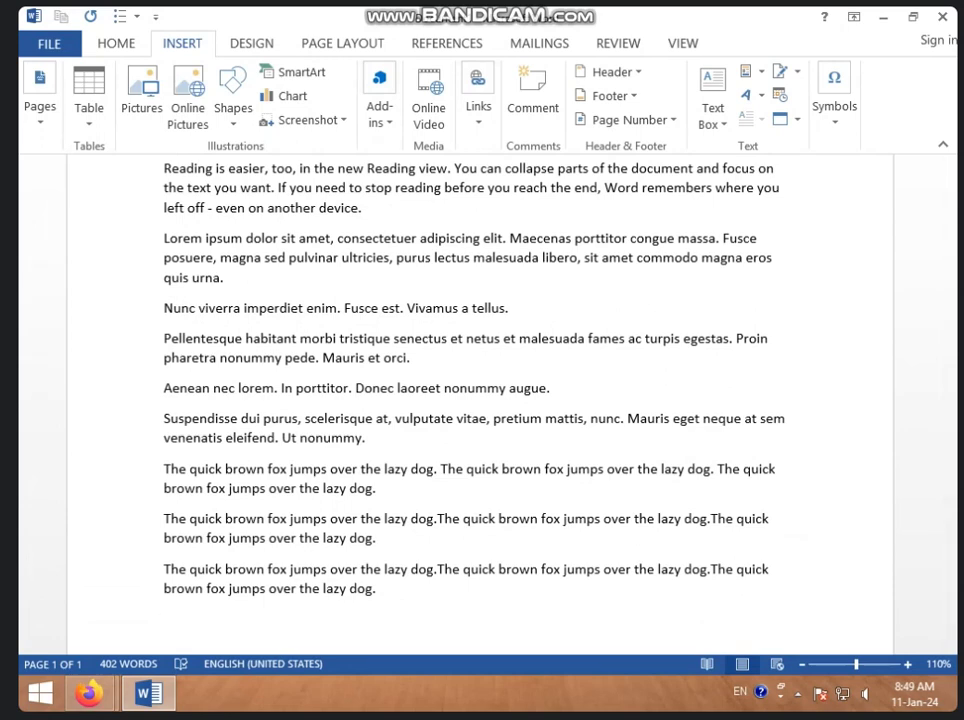
scroll(273, 576, up, 5)
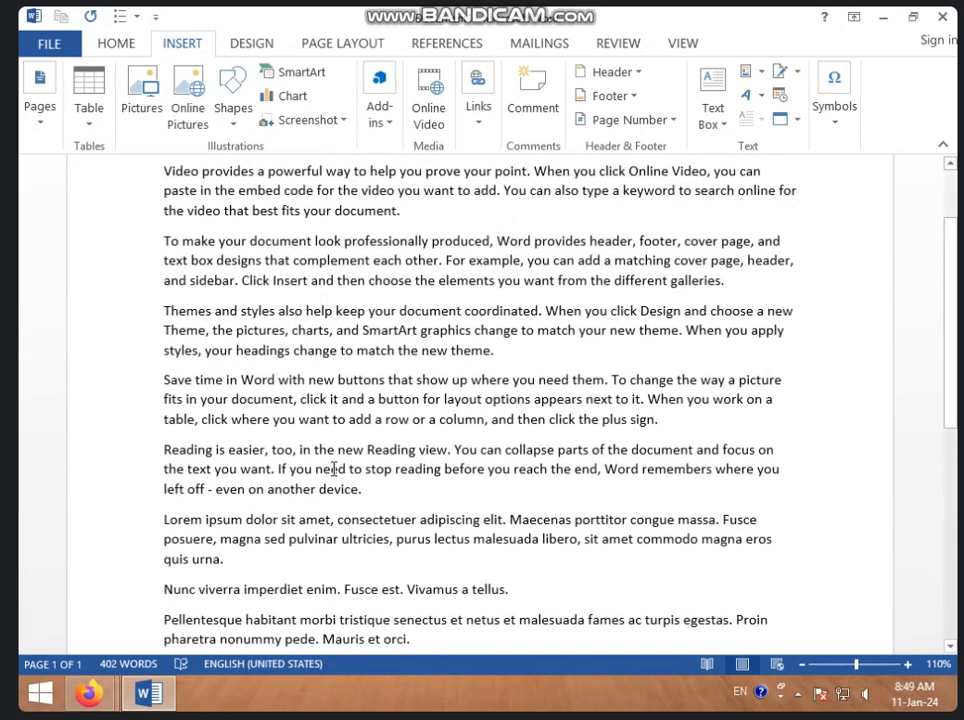
scroll(280, 430, up, 1)
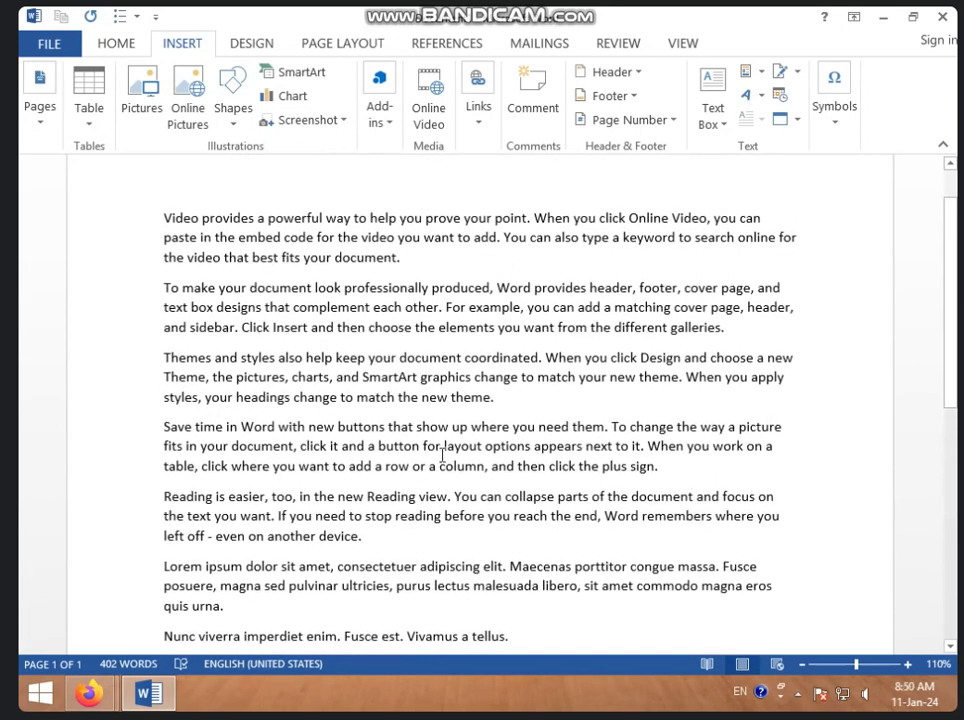
drag(465, 358, 537, 366)
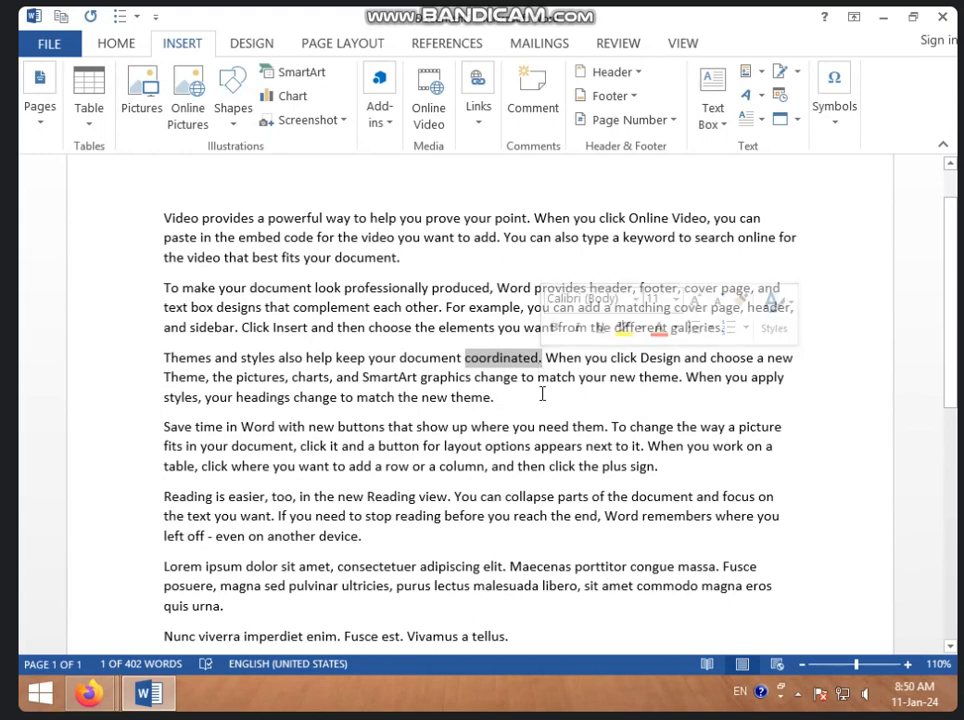
click(500, 448)
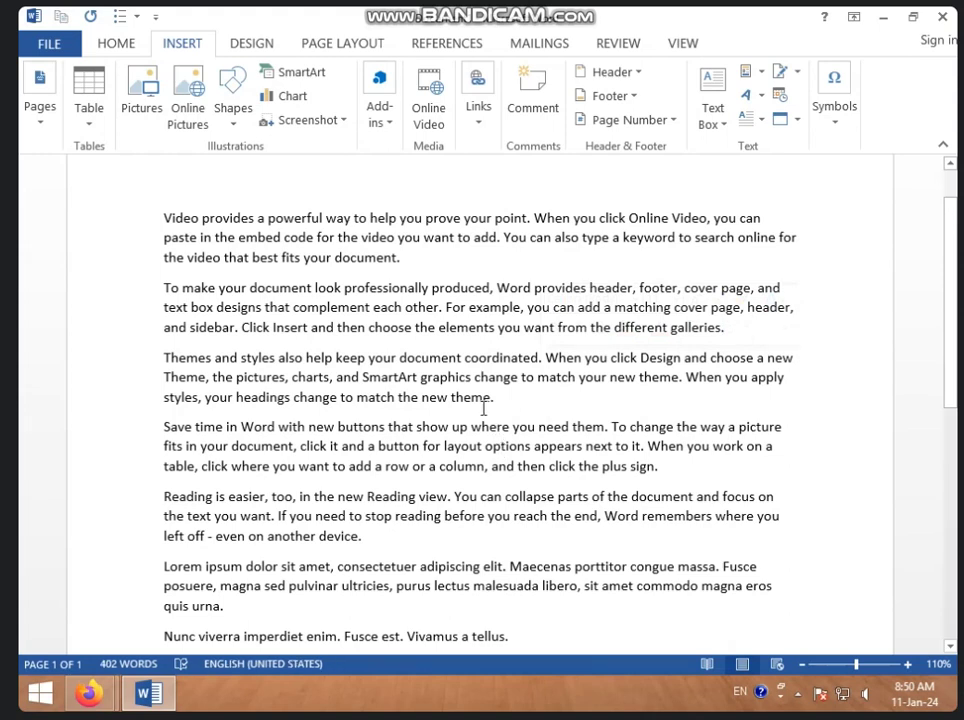
click(398, 256)
scroll(452, 480, down, 2)
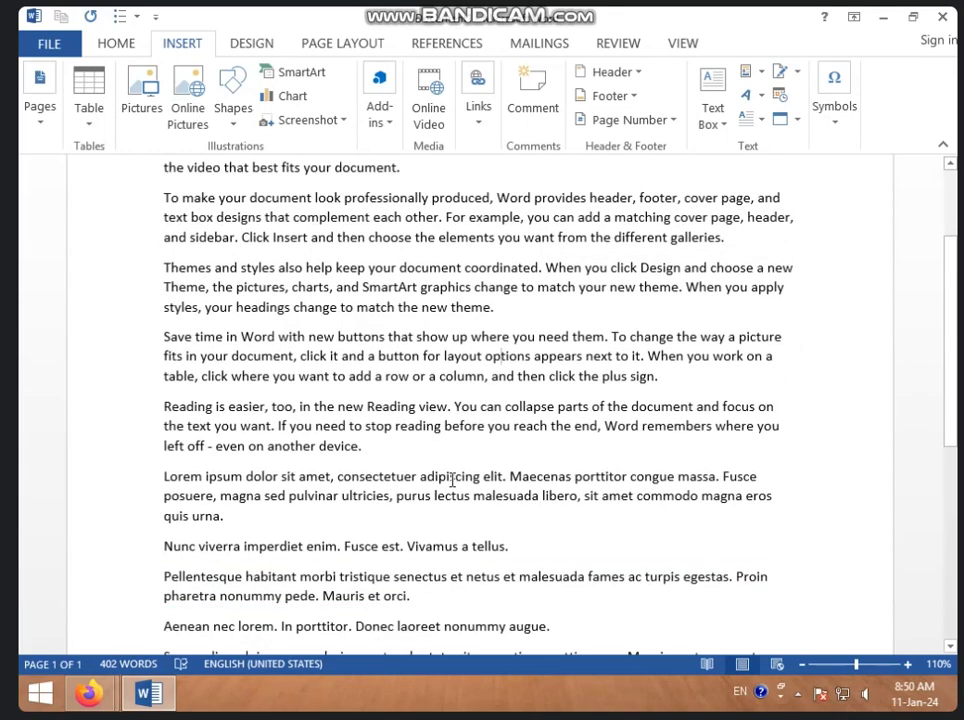
scroll(452, 480, down, 3)
scroll(452, 480, down, 1)
scroll(452, 480, down, 3)
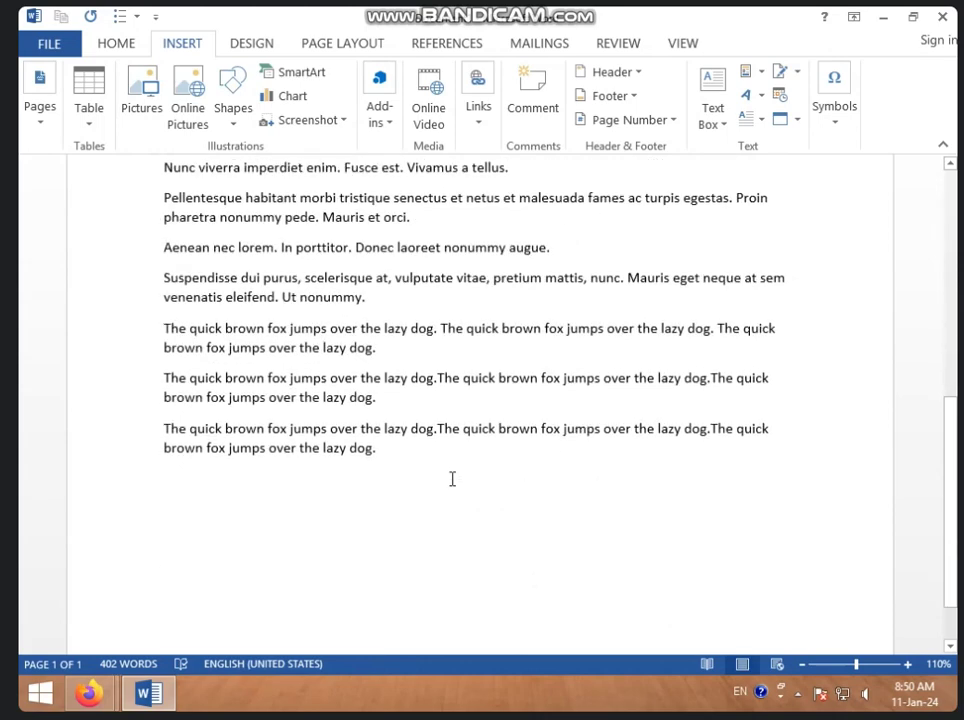
scroll(452, 480, up, 5)
scroll(452, 480, up, 1)
scroll(452, 480, up, 4)
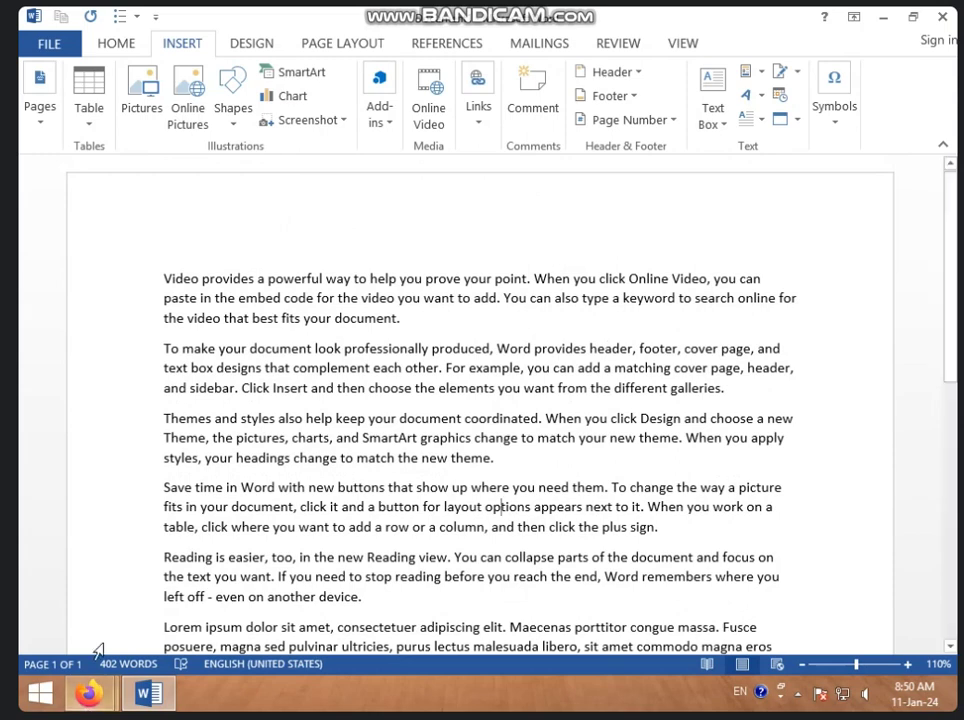
click(131, 666)
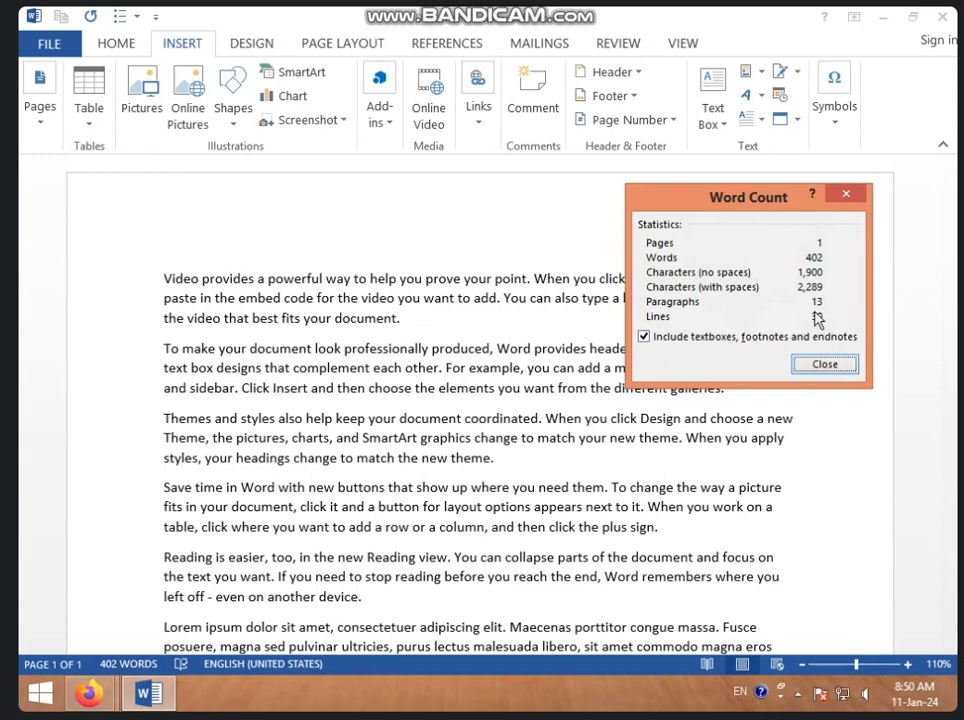
click(846, 195)
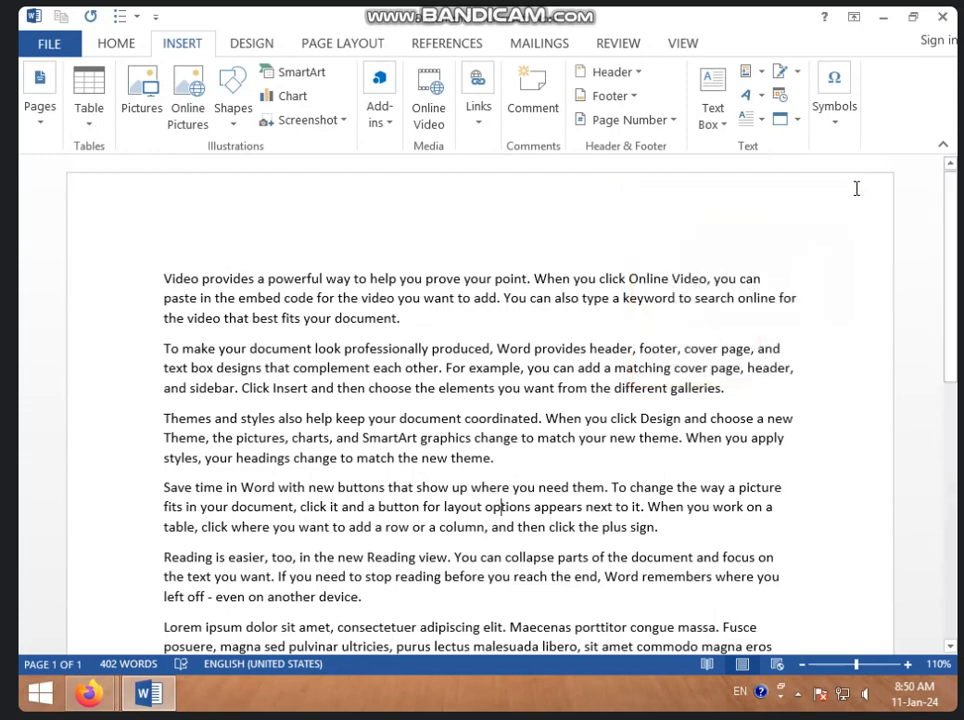
click(134, 668)
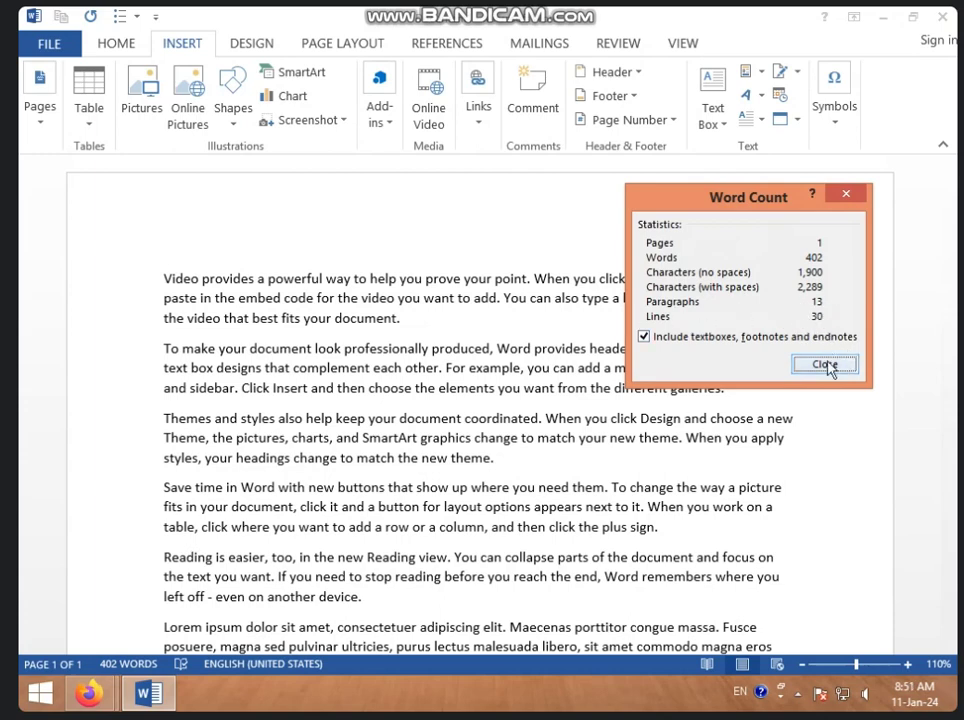
click(828, 366)
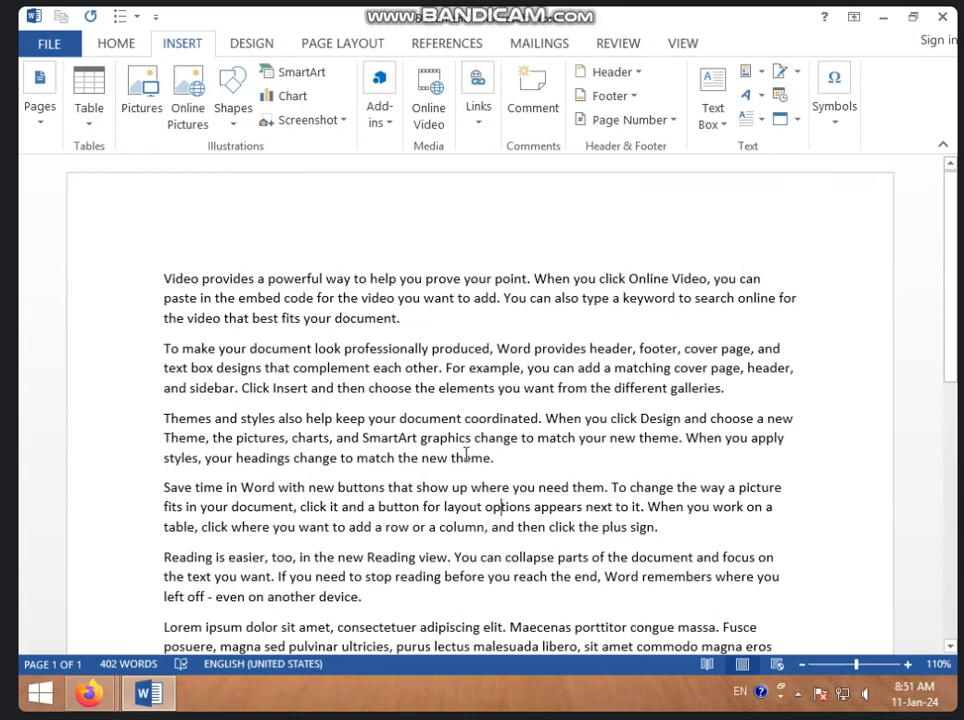
- Hyperlink the word 'coordinated.' in the third paragraph to DEP CALCULATION.xlsx
drag(465, 418, 544, 419)
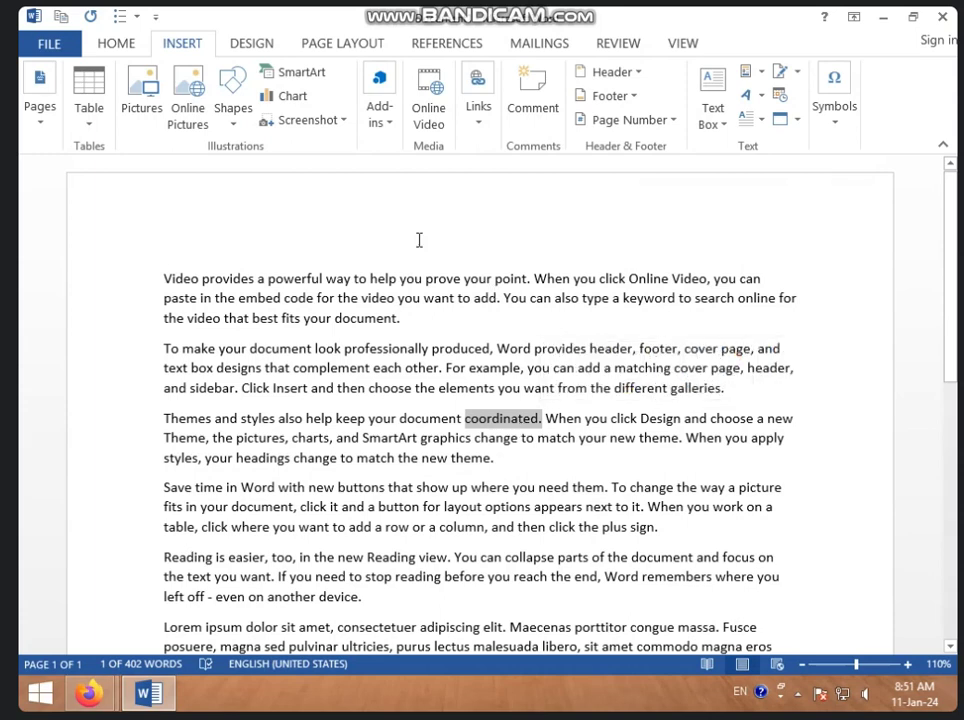
click(481, 125)
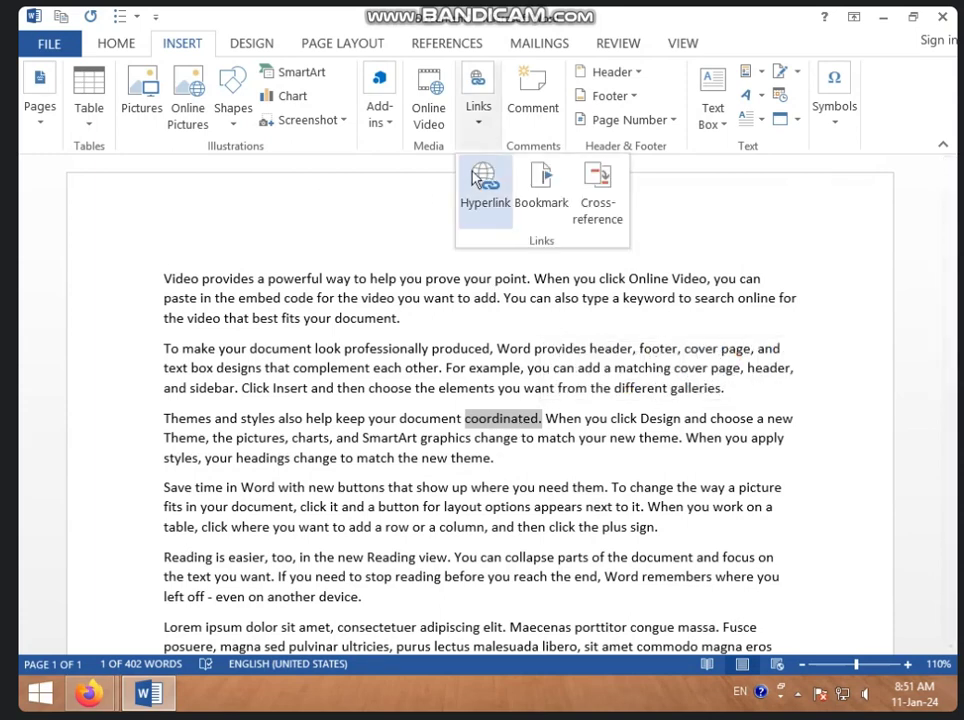
click(488, 190)
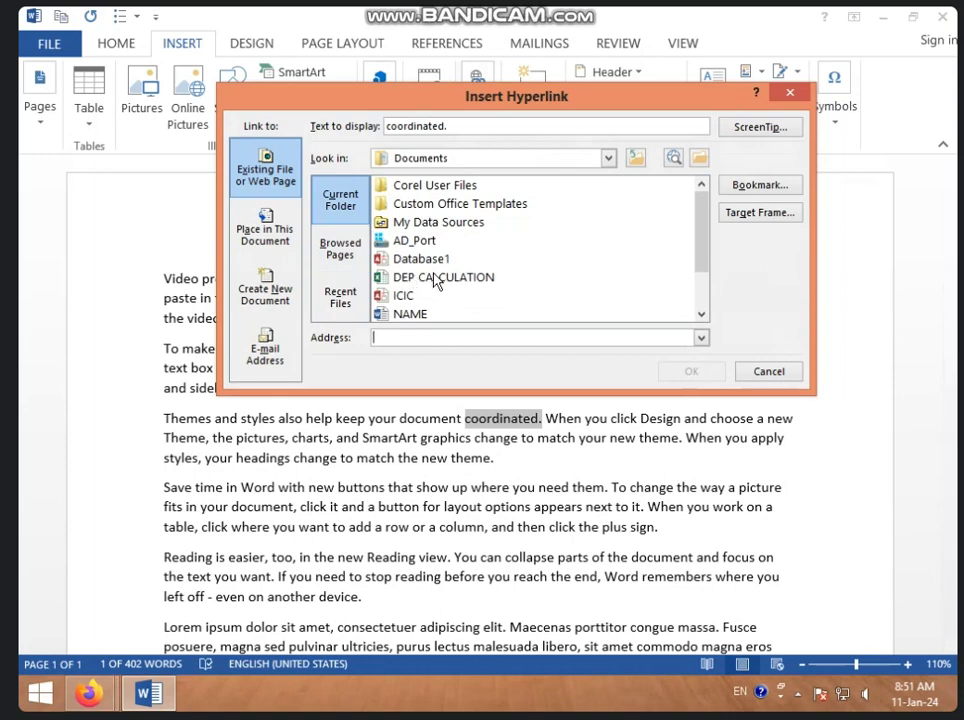
click(430, 281)
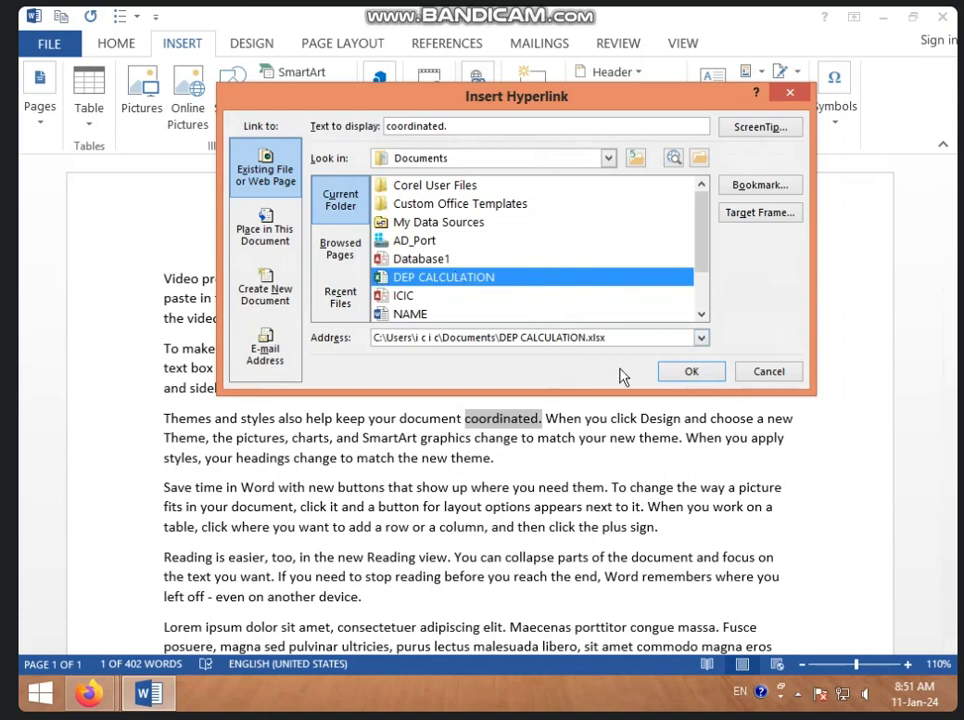
click(692, 371)
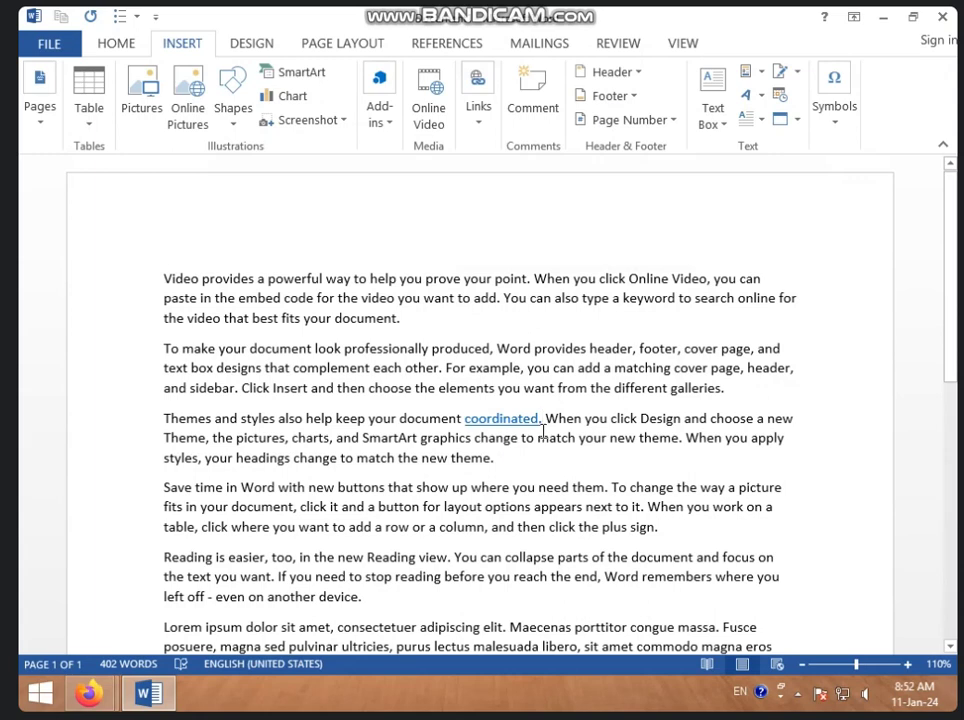
ctrl+click(509, 419)
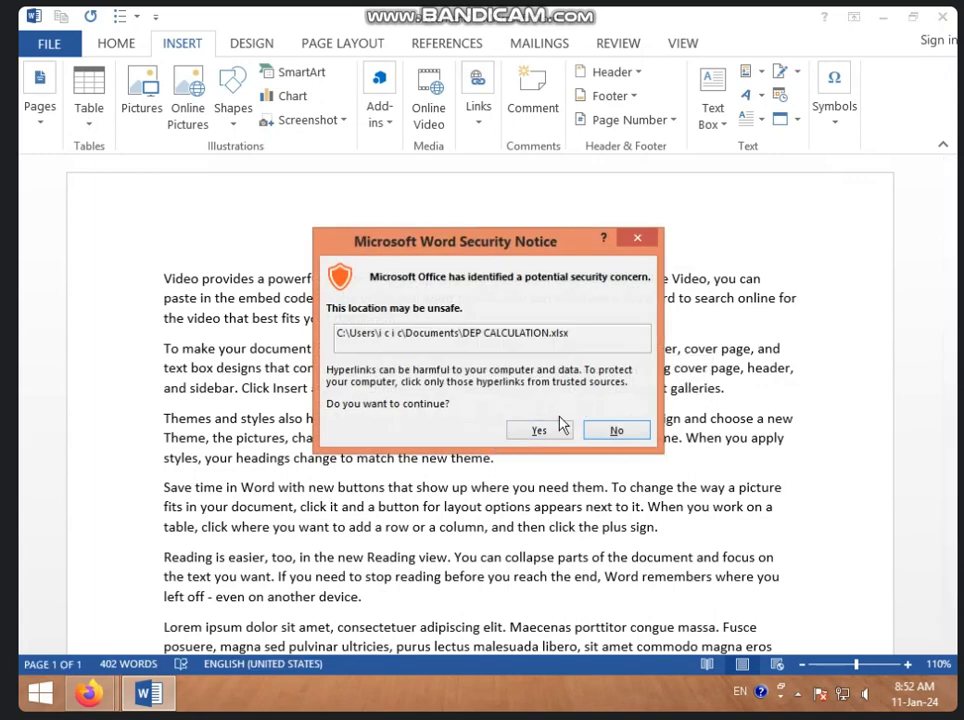
click(540, 430)
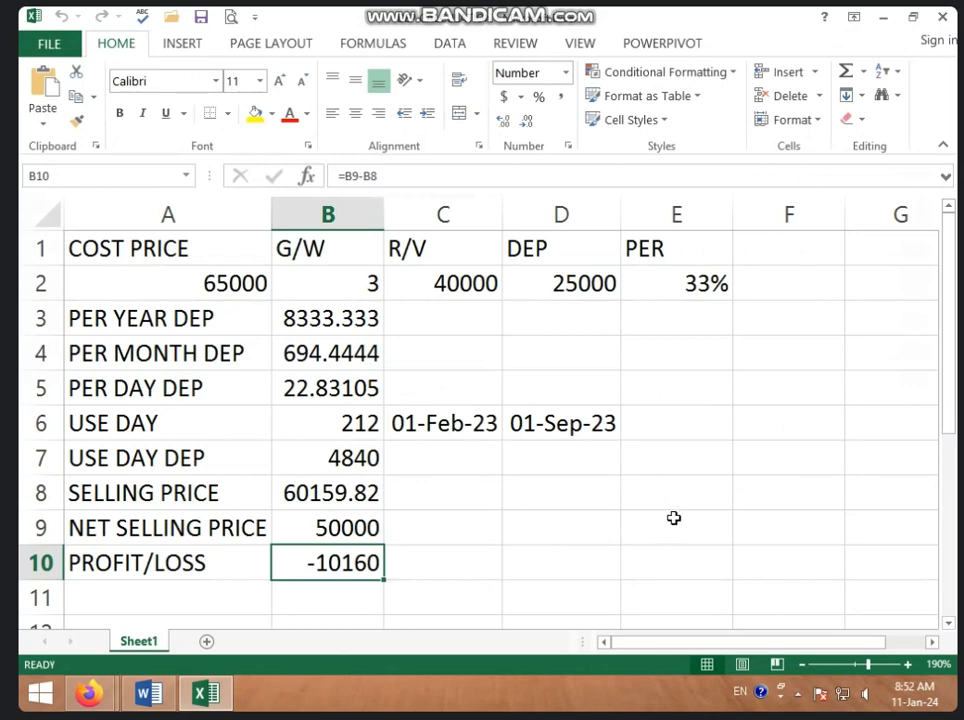
click(942, 16)
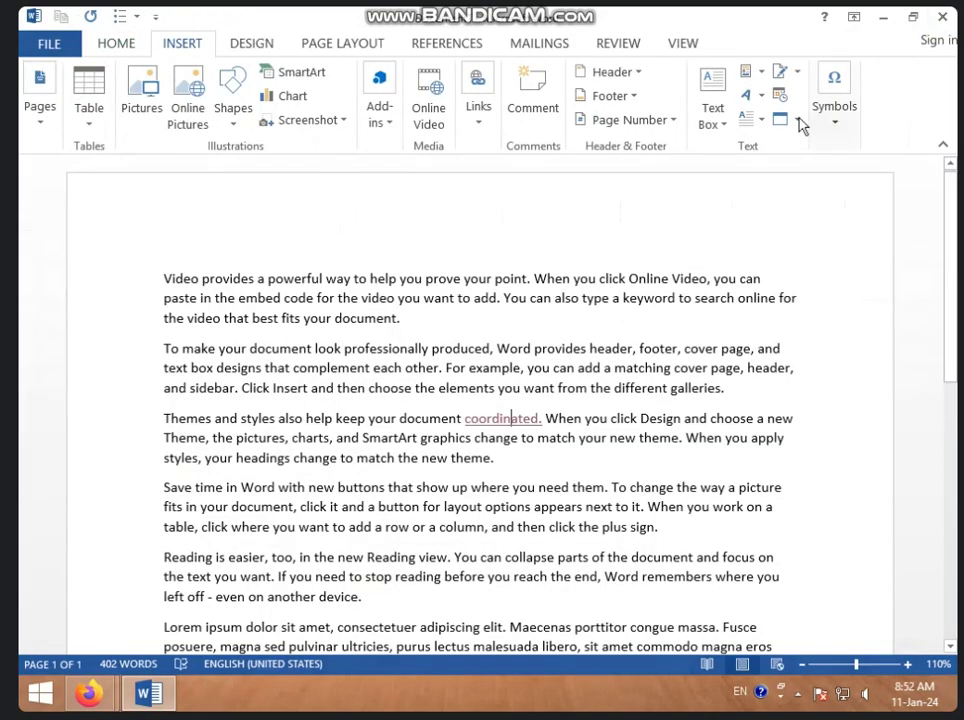
- Hyperlink 'Lorem', the first word of the lorem ipsum paragraph, to the ICIC.accdb database
click(439, 527)
scroll(440, 524, down, 1)
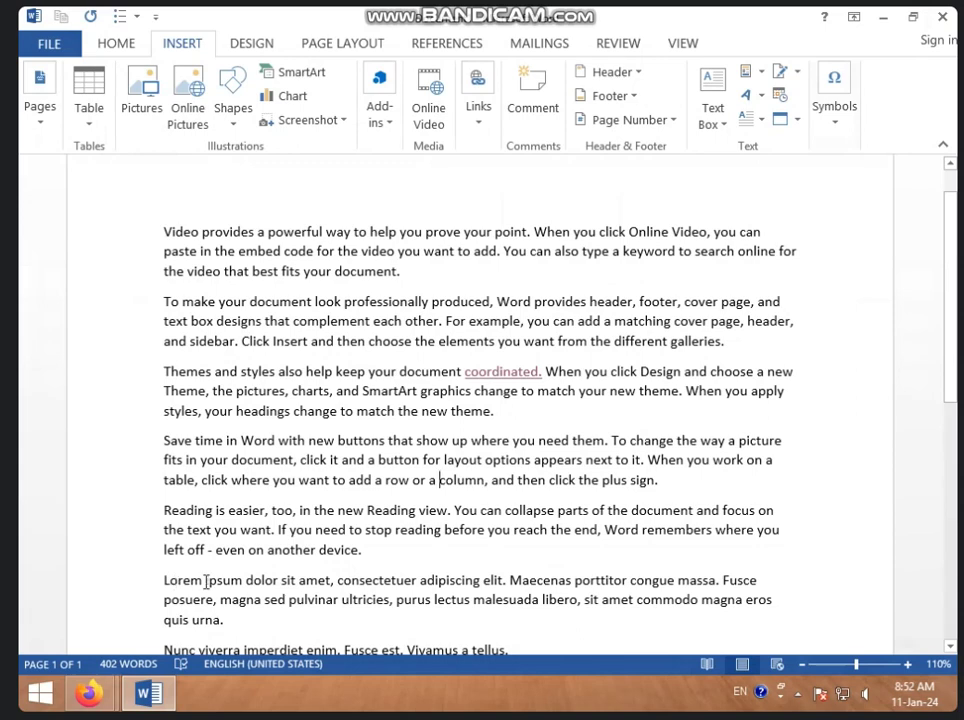
drag(204, 581, 152, 581)
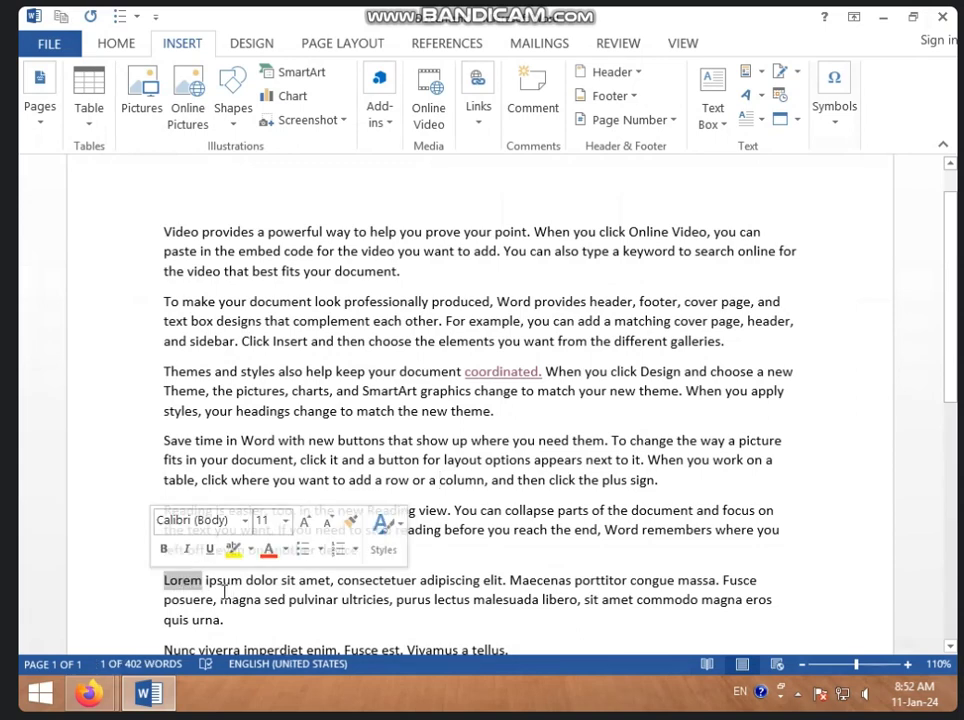
key(ctrl+k)
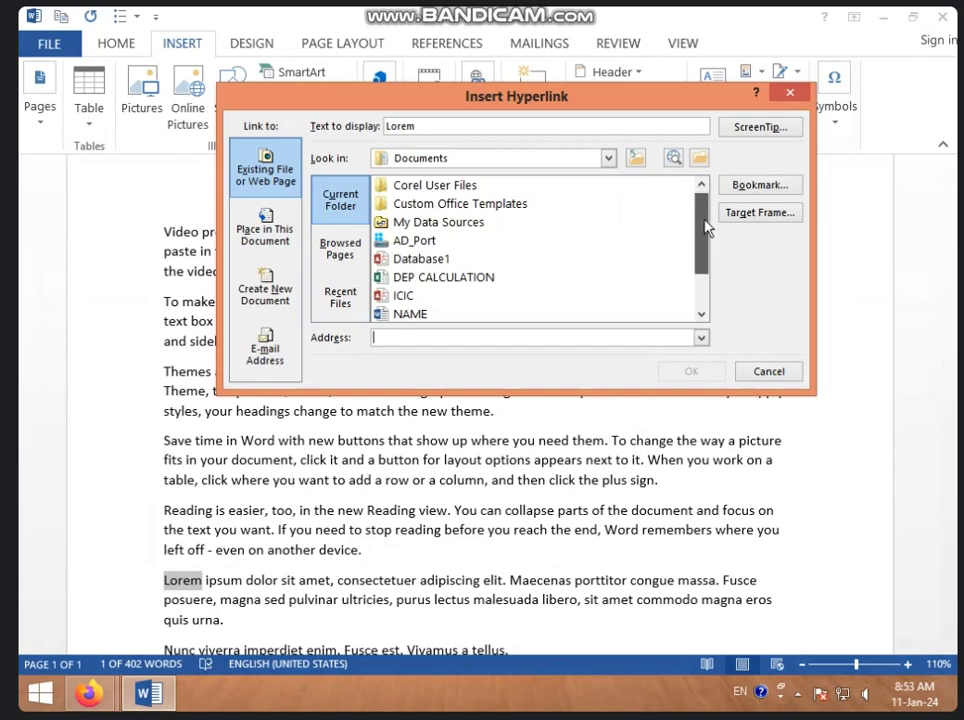
drag(700, 218, 705, 236)
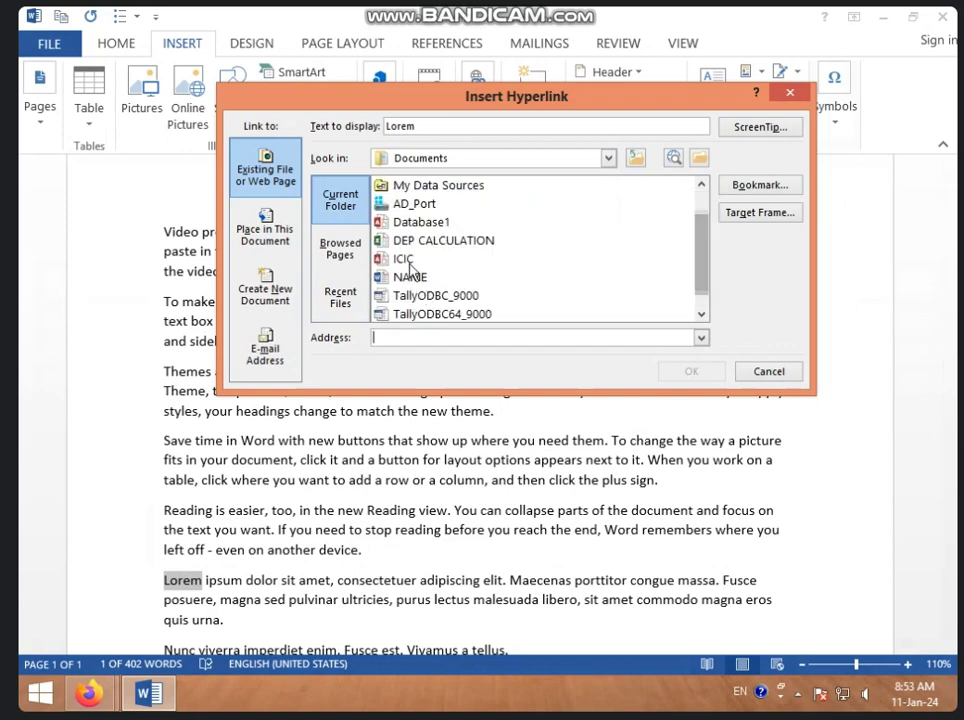
click(402, 258)
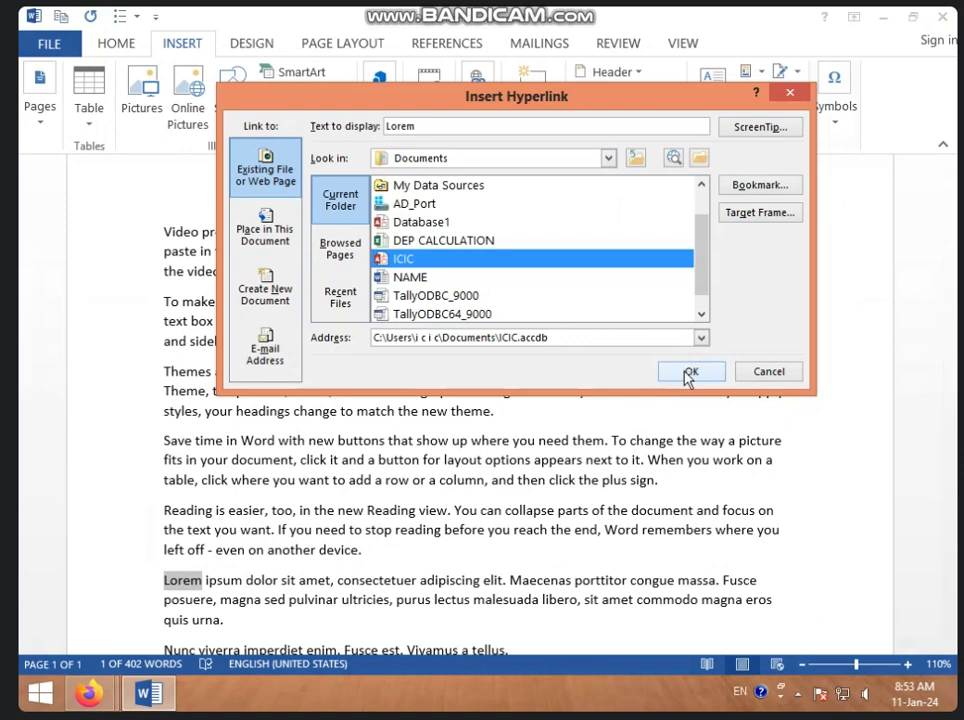
click(688, 373)
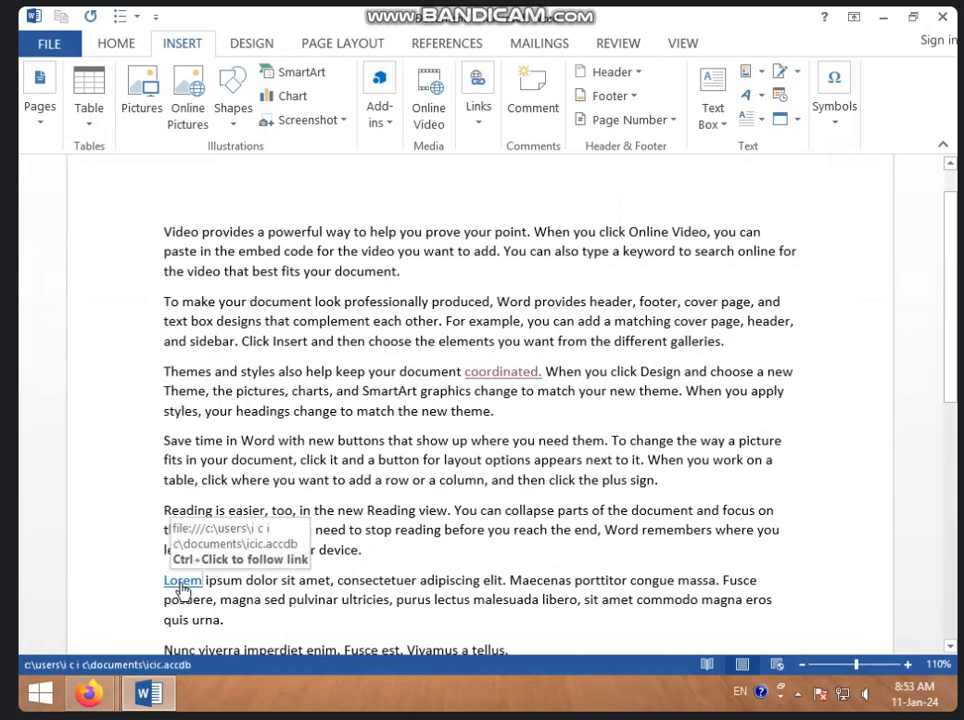
ctrl+click(182, 581)
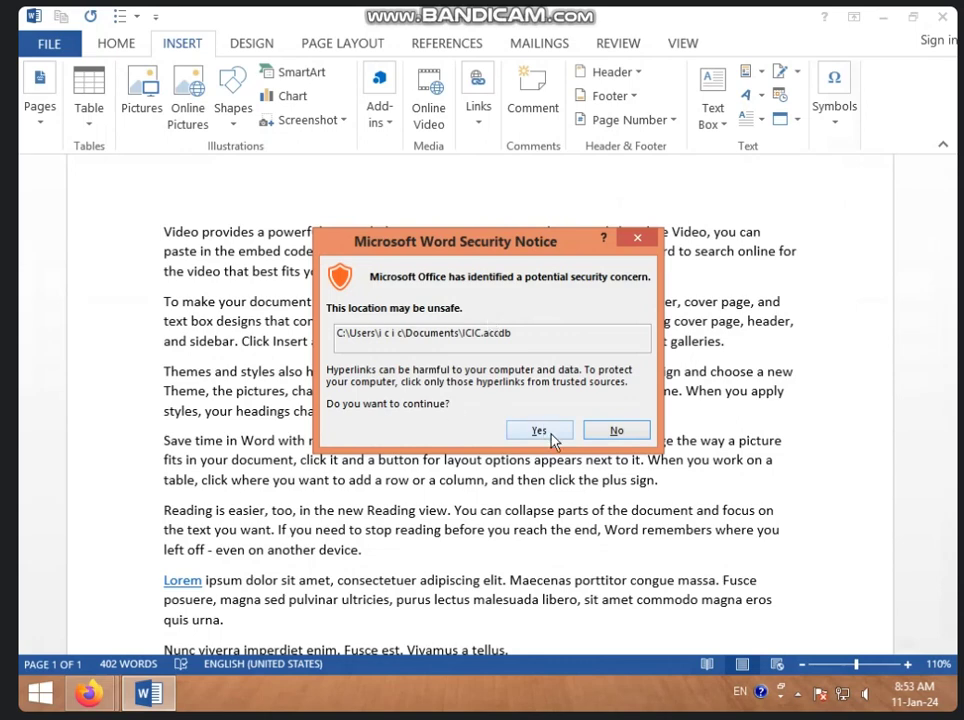
click(540, 431)
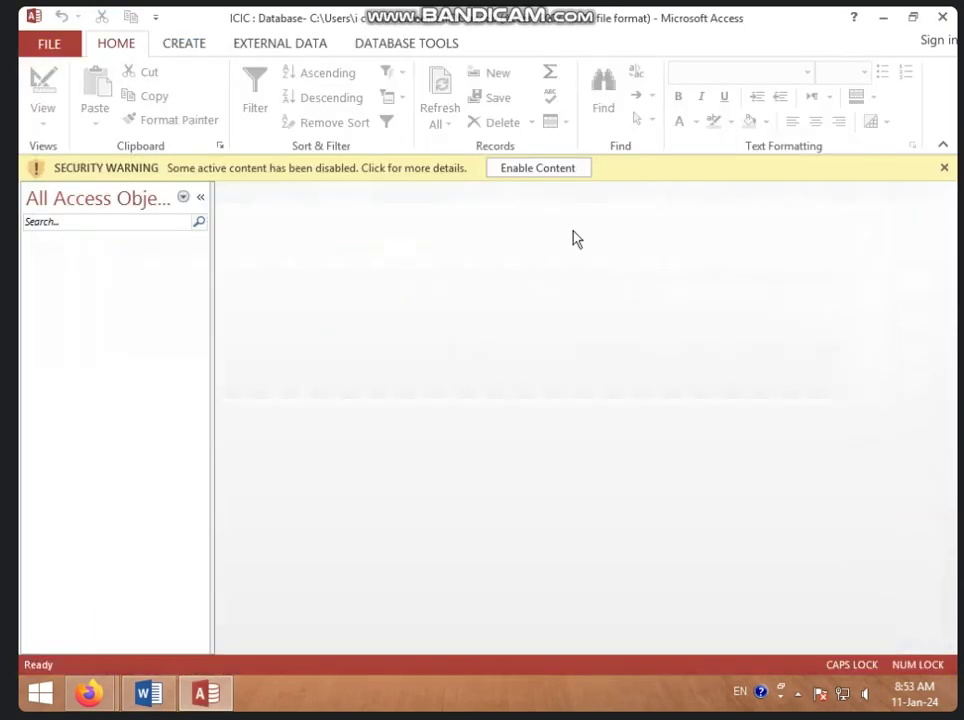
click(545, 172)
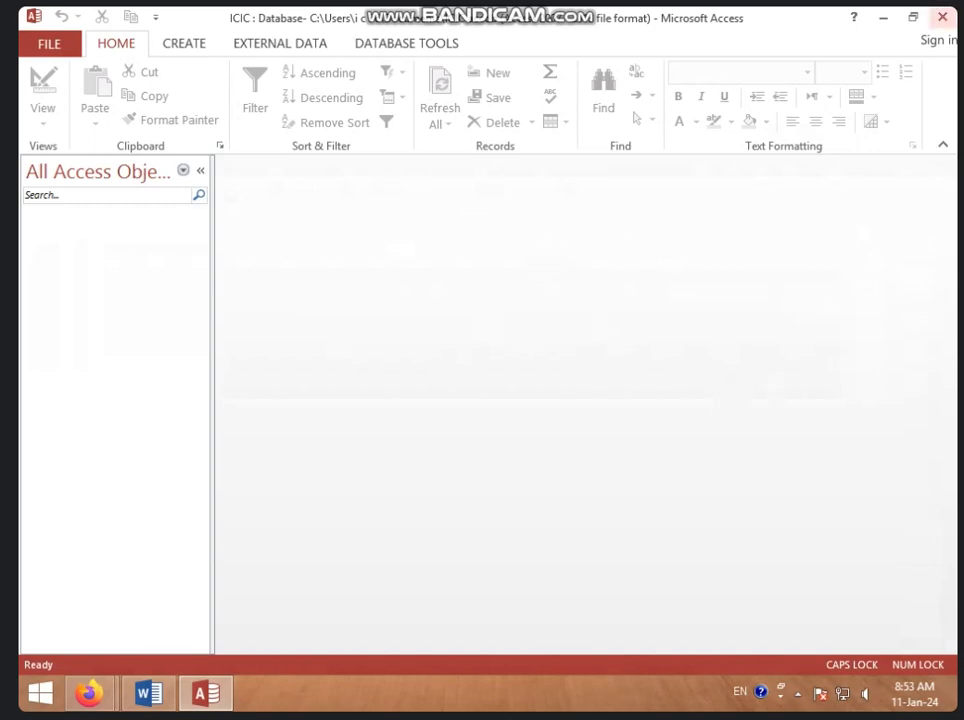
click(941, 17)
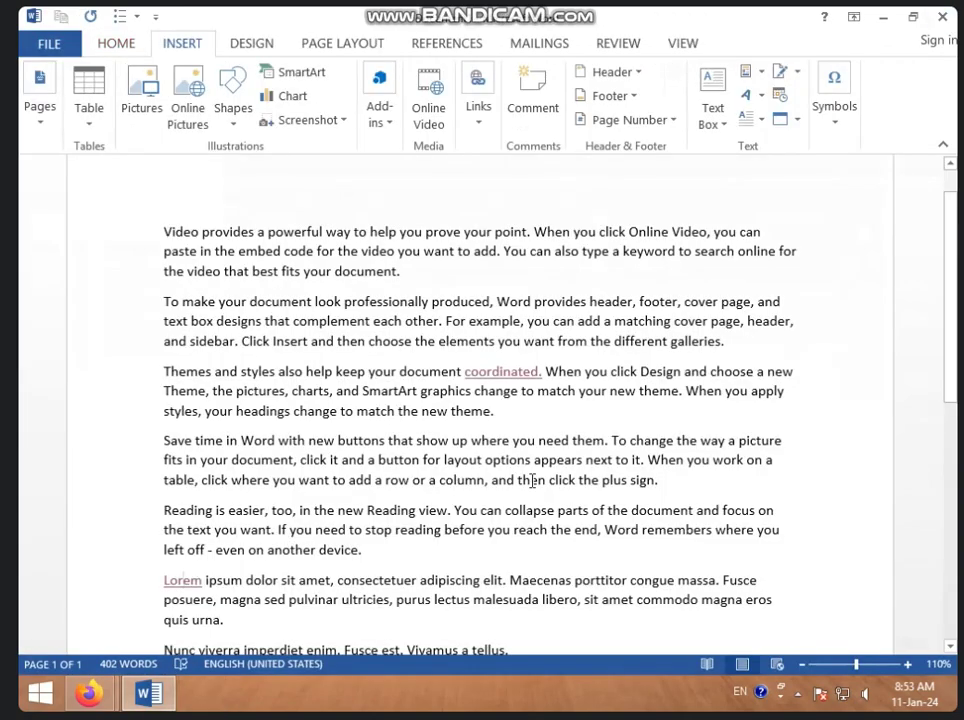